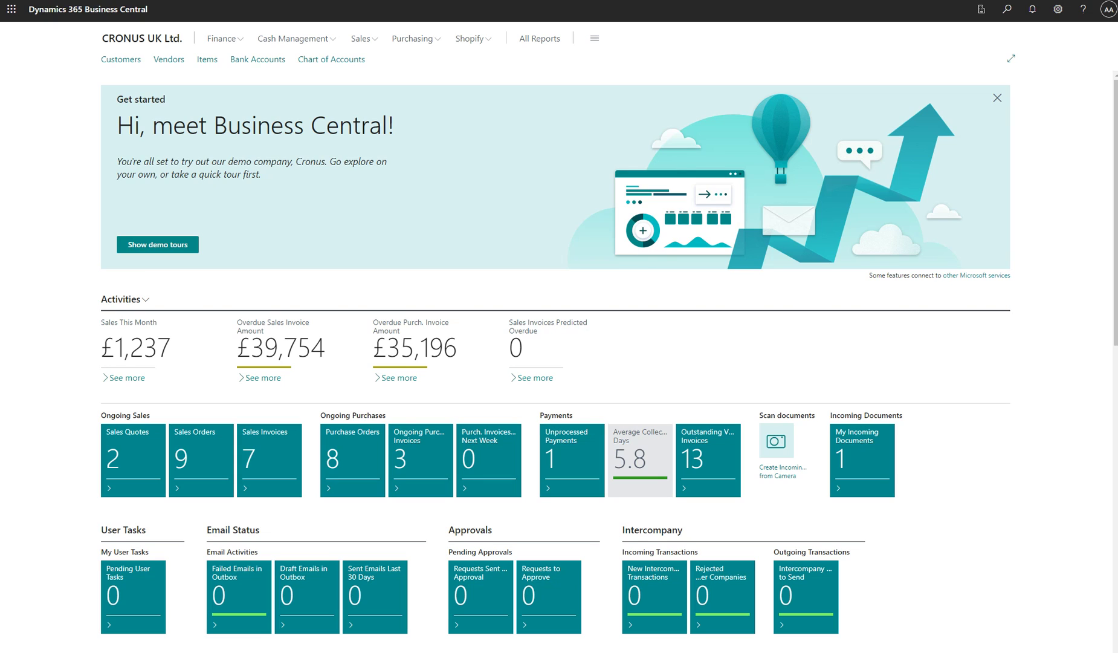
Step: Search for "config pack" and open the Configuration Packages list
{"action": "key", "text": "alt+q"}
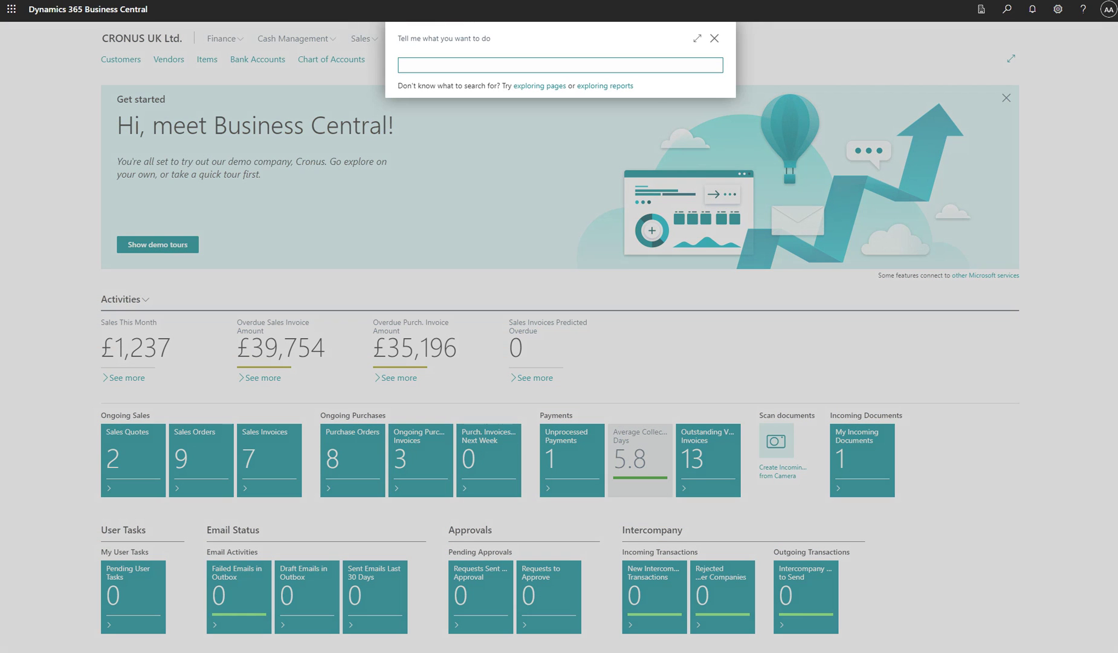
{"action": "type", "text": "config pack"}
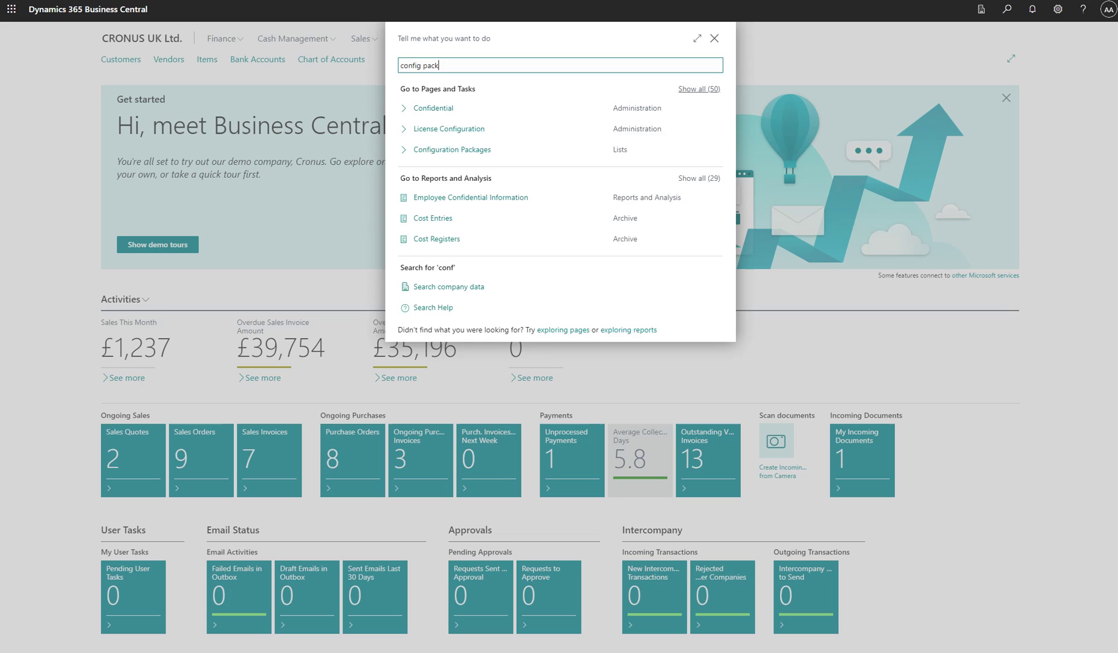
{"action": "key", "text": "Down"}
{"action": "key", "text": "Return"}
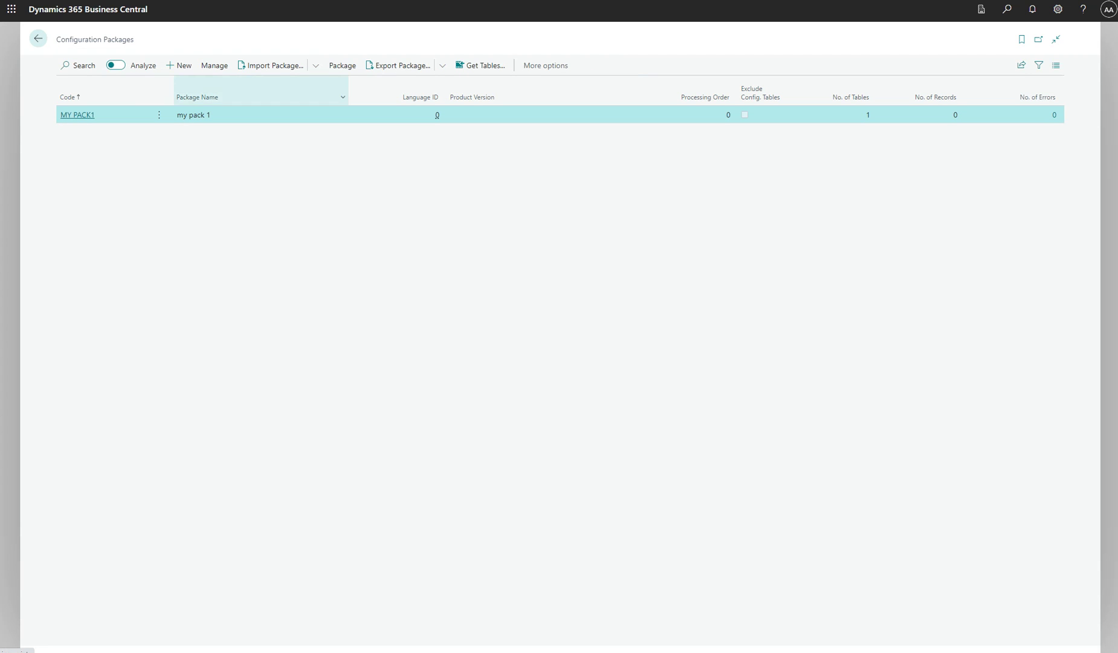
Step: Create a new configuration package with the code MY PACK and the package name "my pack"
{"action": "left_click", "coordinate": [179, 65]}
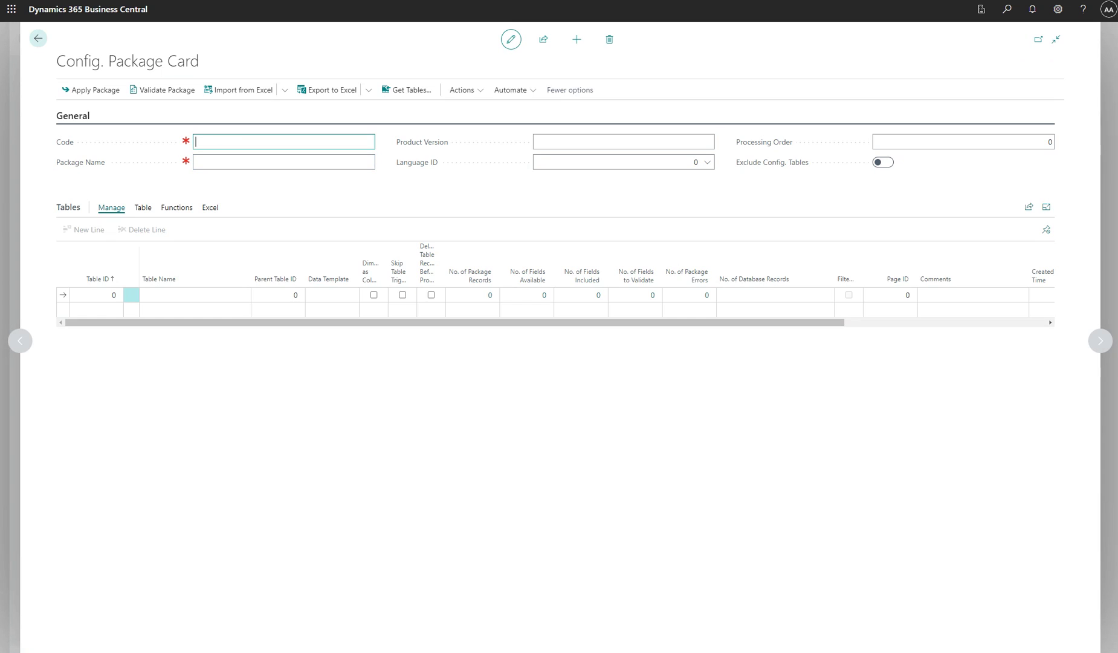
{"action": "type", "text": "my pack"}
{"action": "key", "text": "Tab"}
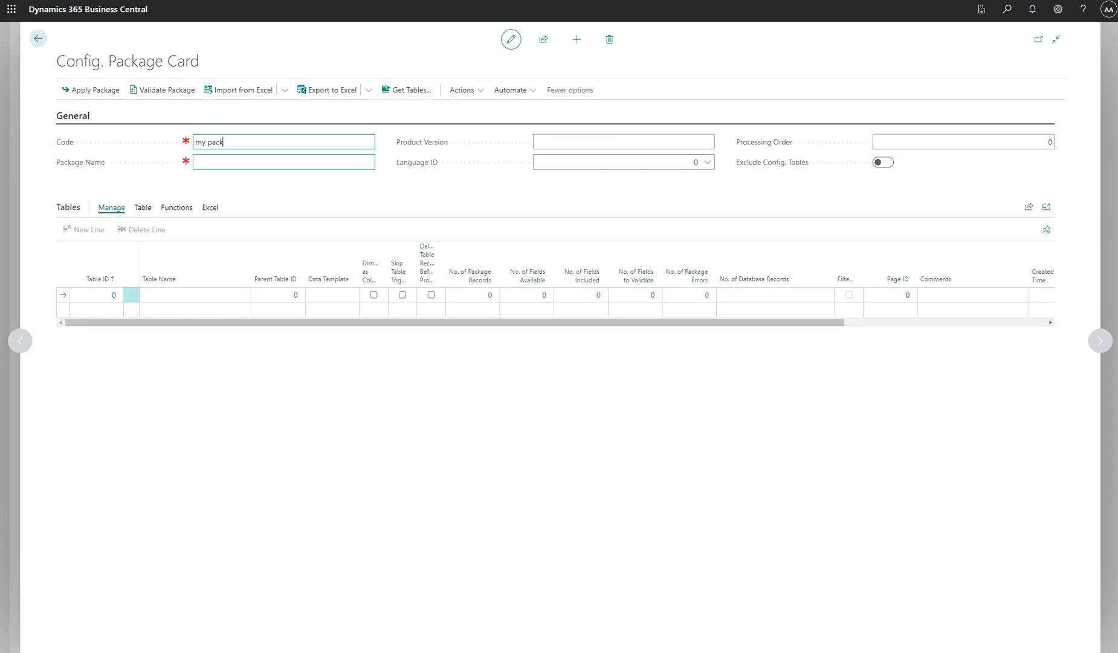
{"action": "type", "text": "my pack"}
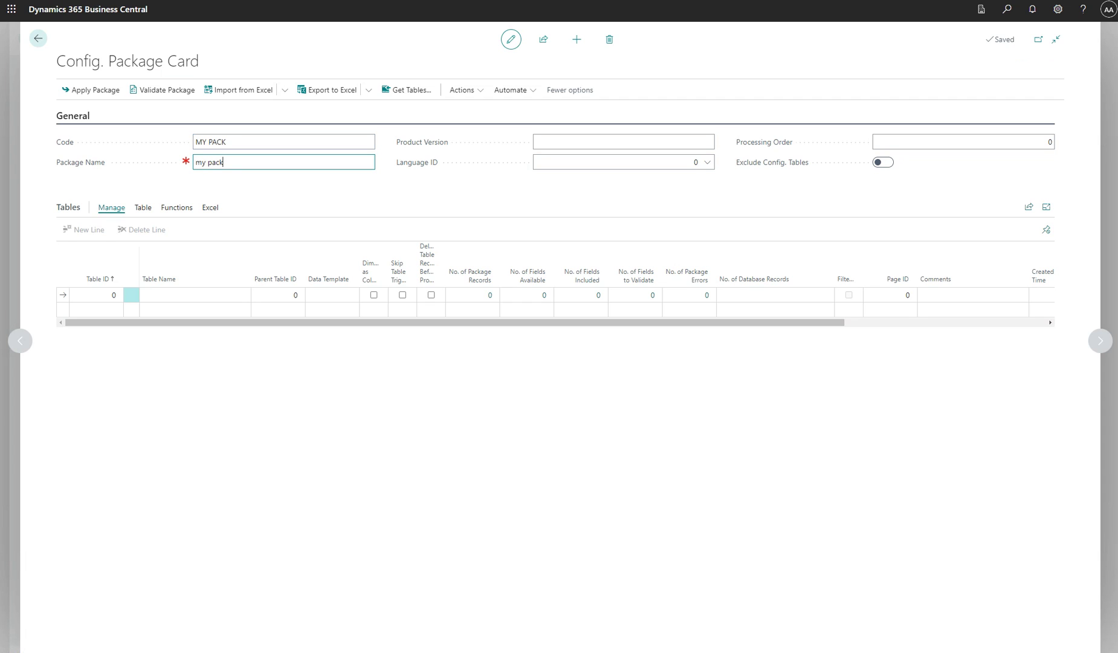
{"action": "left_click", "coordinate": [604, 423]}
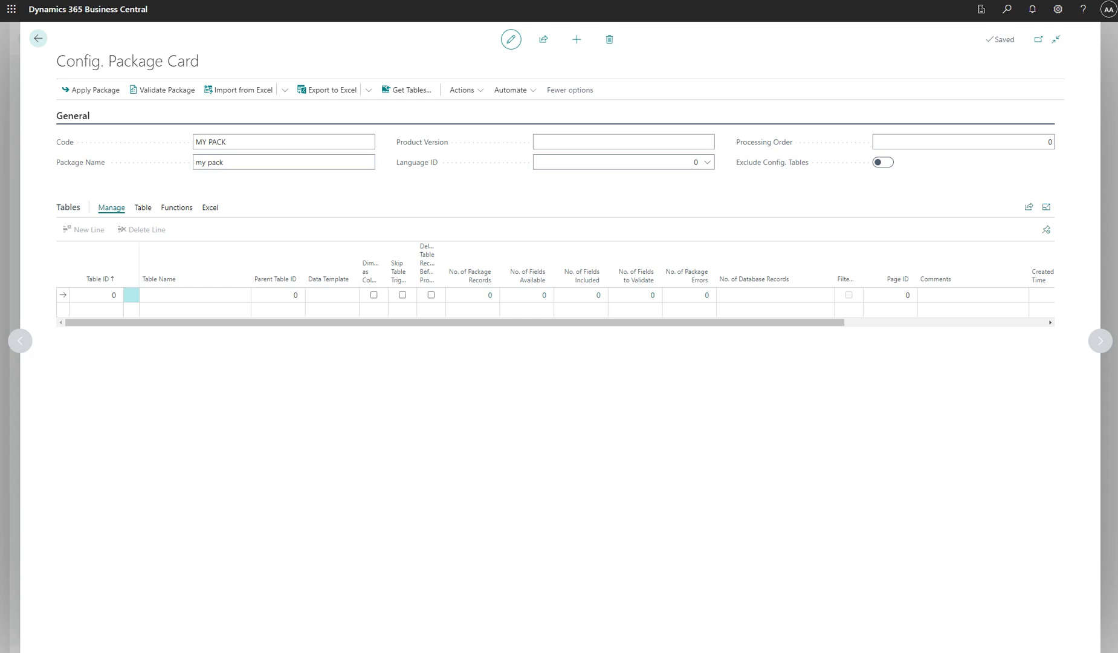
Step: Add table 83, Item Journal Line, to the package's tables and decline checking the fields' related tables
{"action": "left_click", "coordinate": [96, 294]}
{"action": "left_click", "coordinate": [115, 295]}
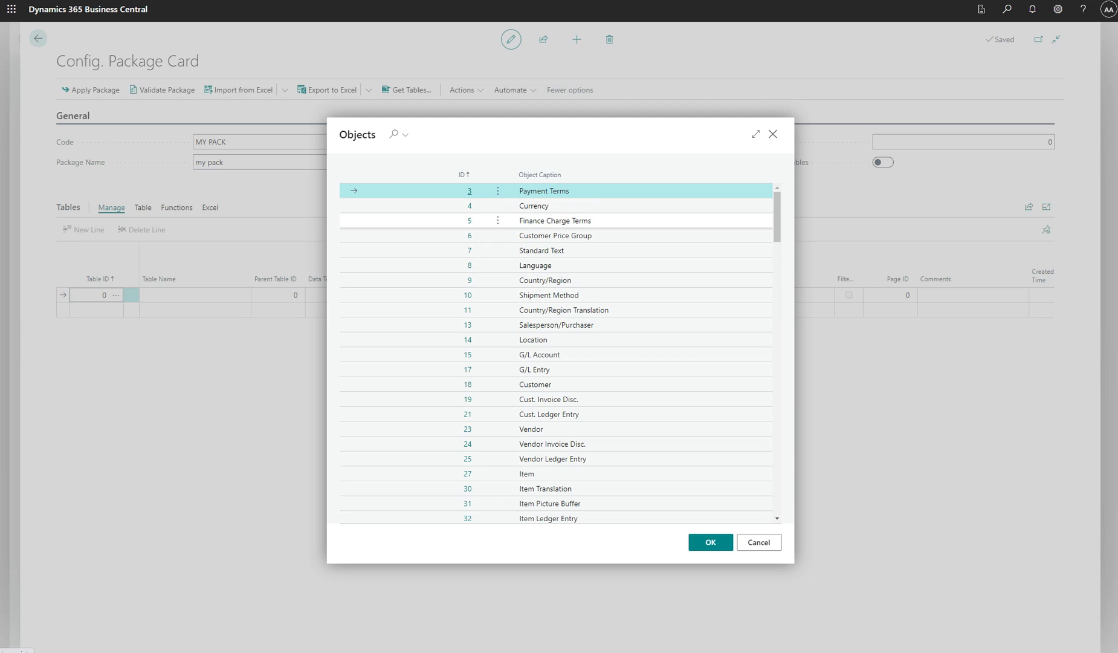
{"action": "left_click", "coordinate": [398, 133]}
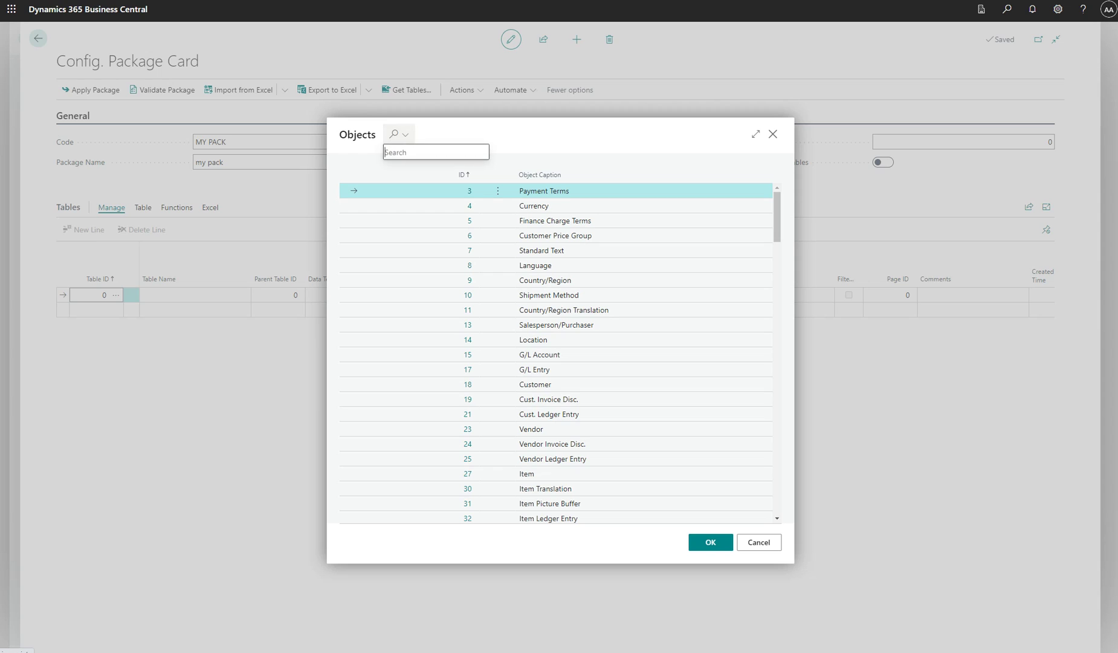
{"action": "type", "text": "item"}
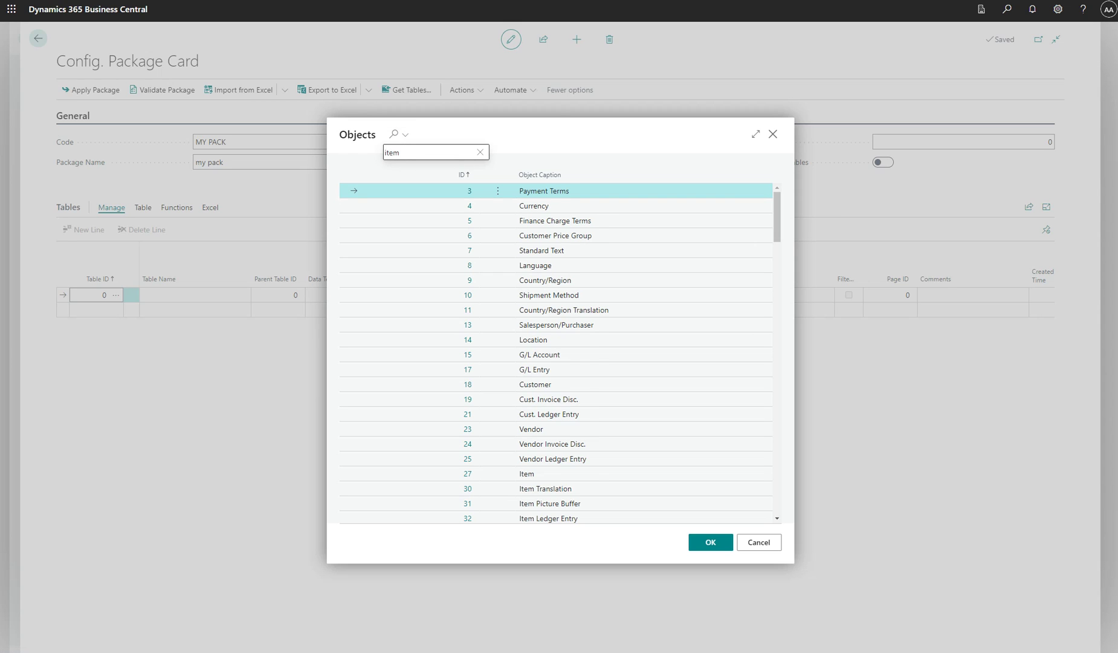
{"action": "type", "text": " journ"}
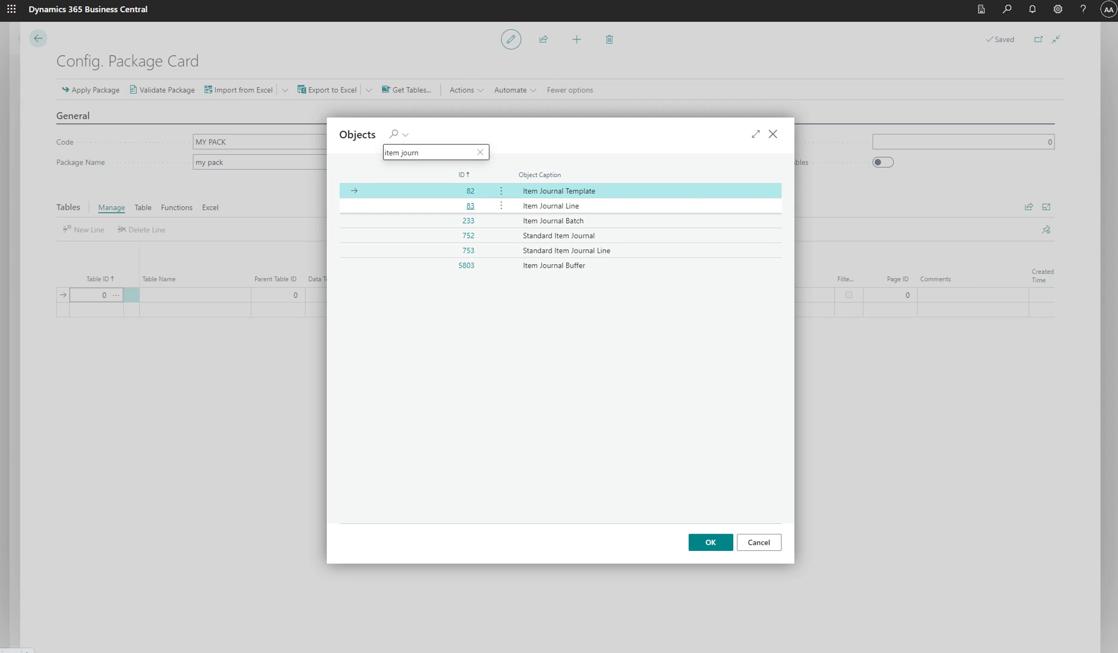
{"action": "left_click", "coordinate": [470, 206]}
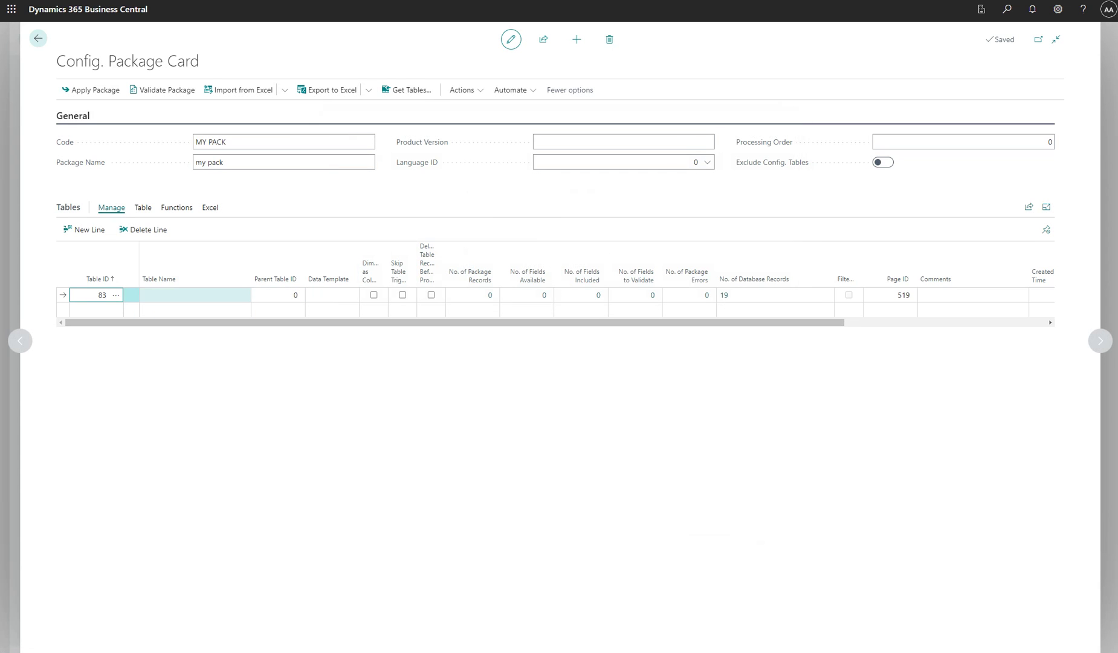
{"action": "left_click", "coordinate": [219, 309]}
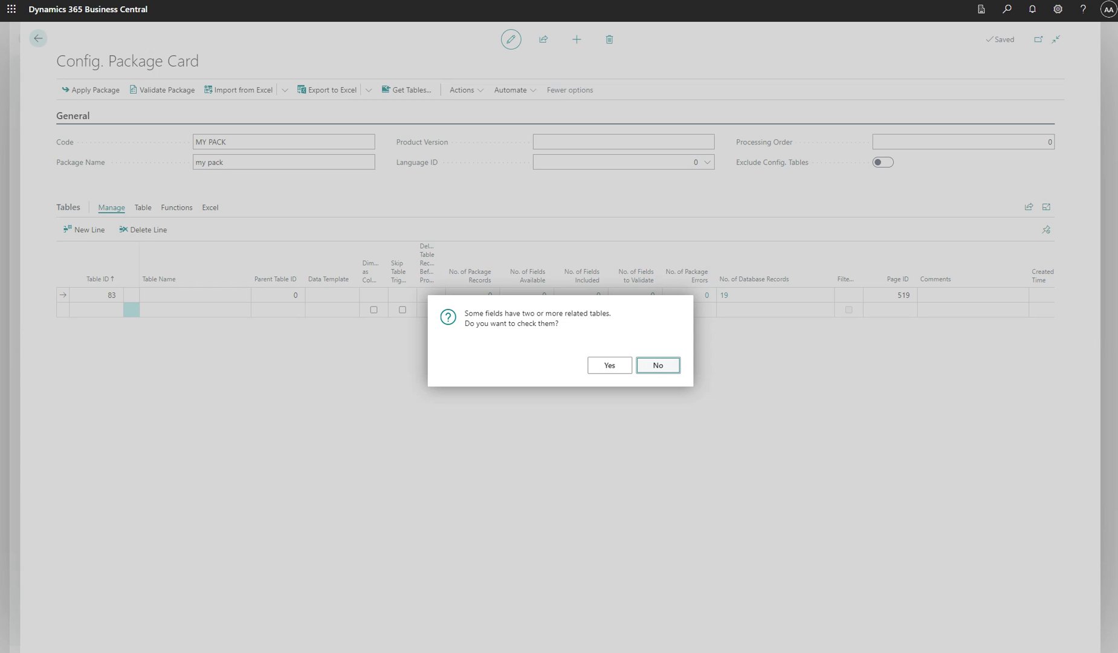
{"action": "left_click", "coordinate": [658, 365]}
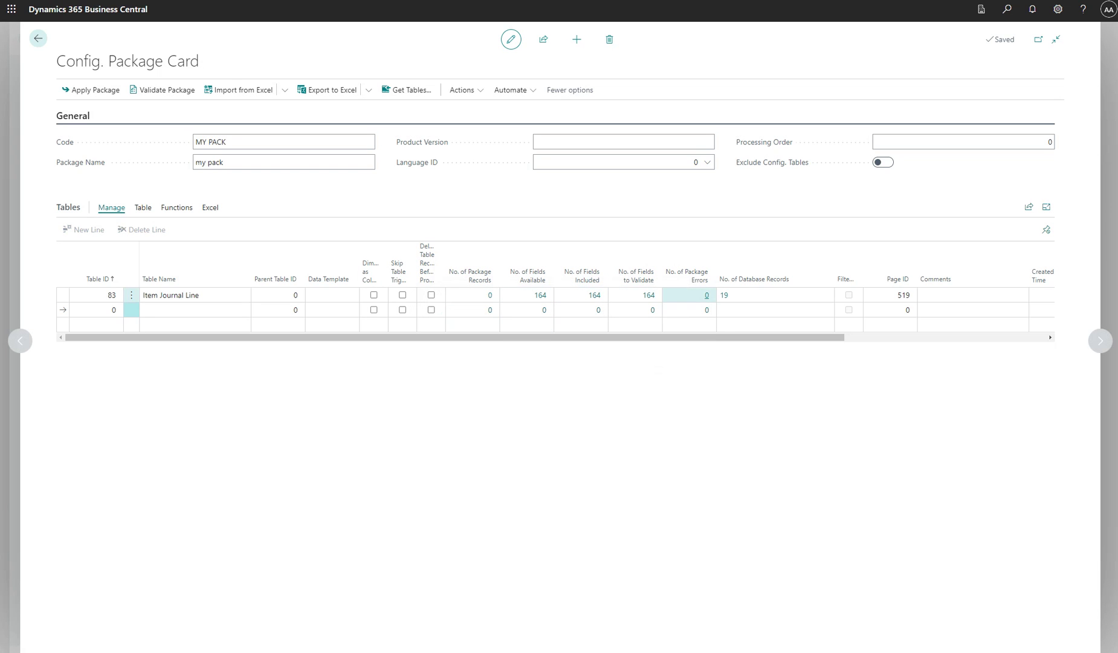
Step: Examine the available, included and to-validate field counts and the database record count of the Item Journal Line table
{"action": "key", "text": "Right"}
{"action": "key", "text": "Left"}
{"action": "key", "text": "Left"}
{"action": "key", "text": "Left"}
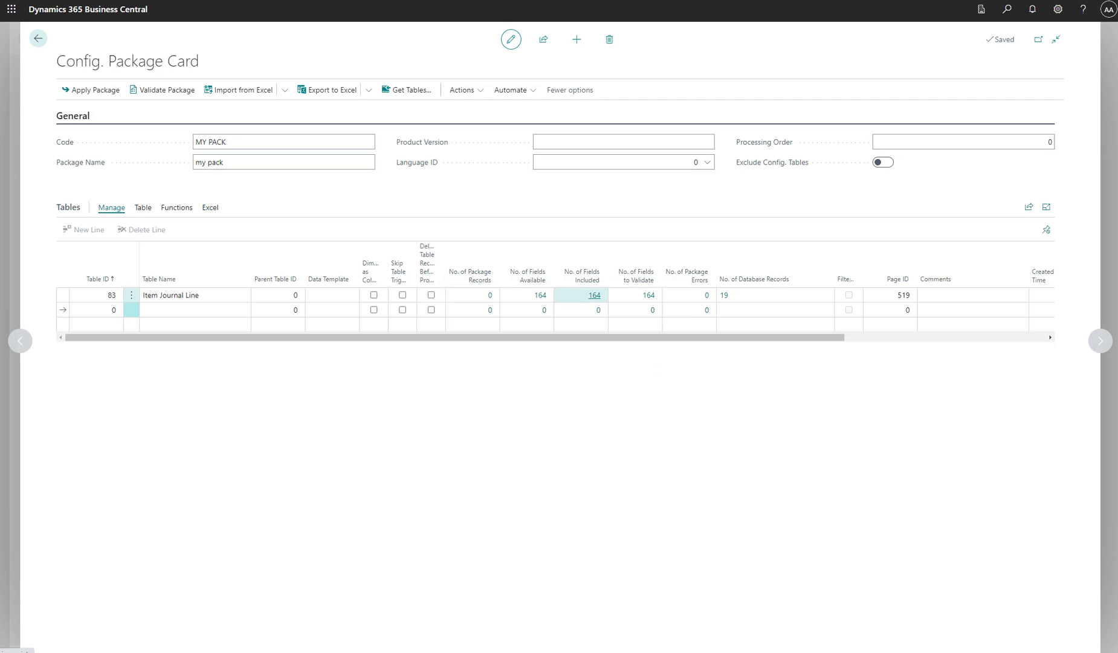
{"action": "key", "text": "Right"}
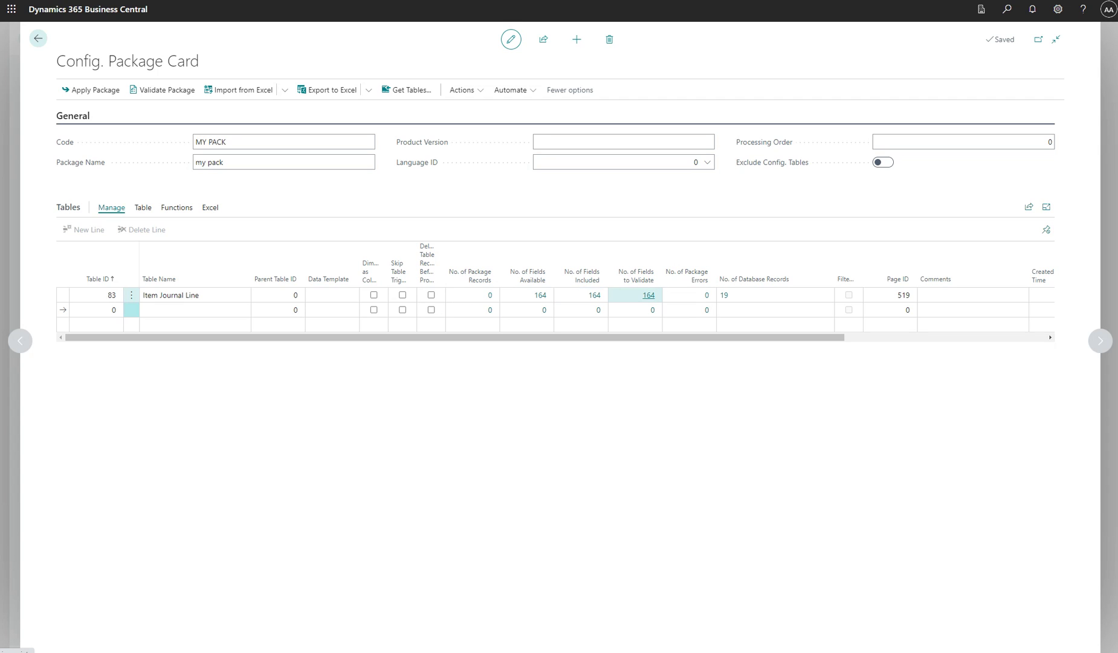
{"action": "key", "text": "Right"}
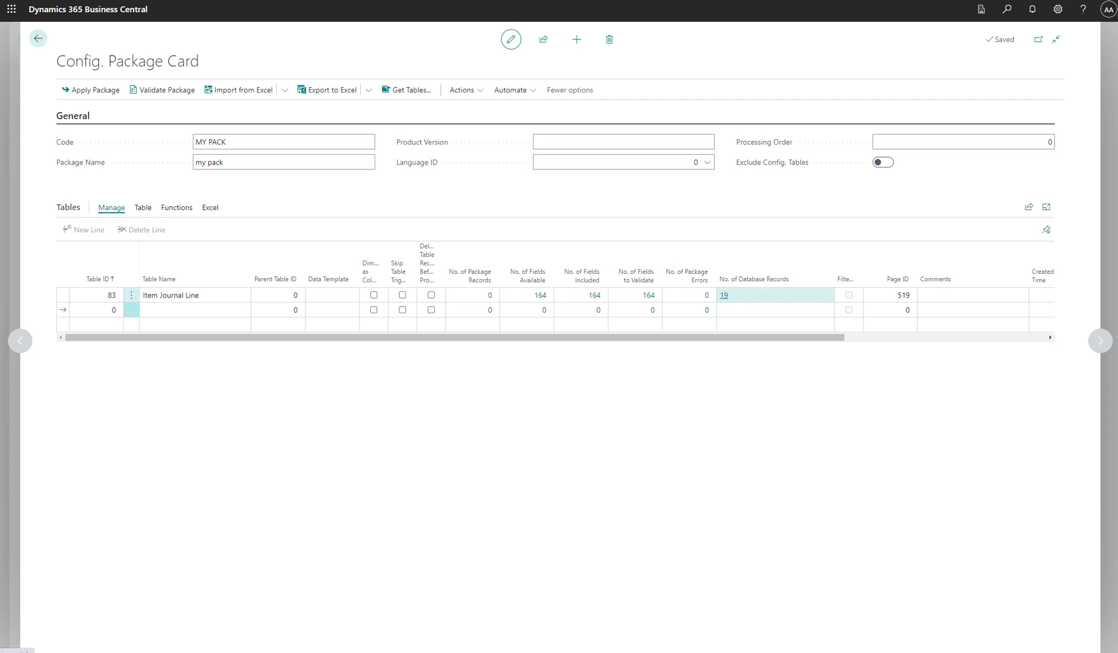
{"action": "key", "text": "Down"}
{"action": "key", "text": "Left"}
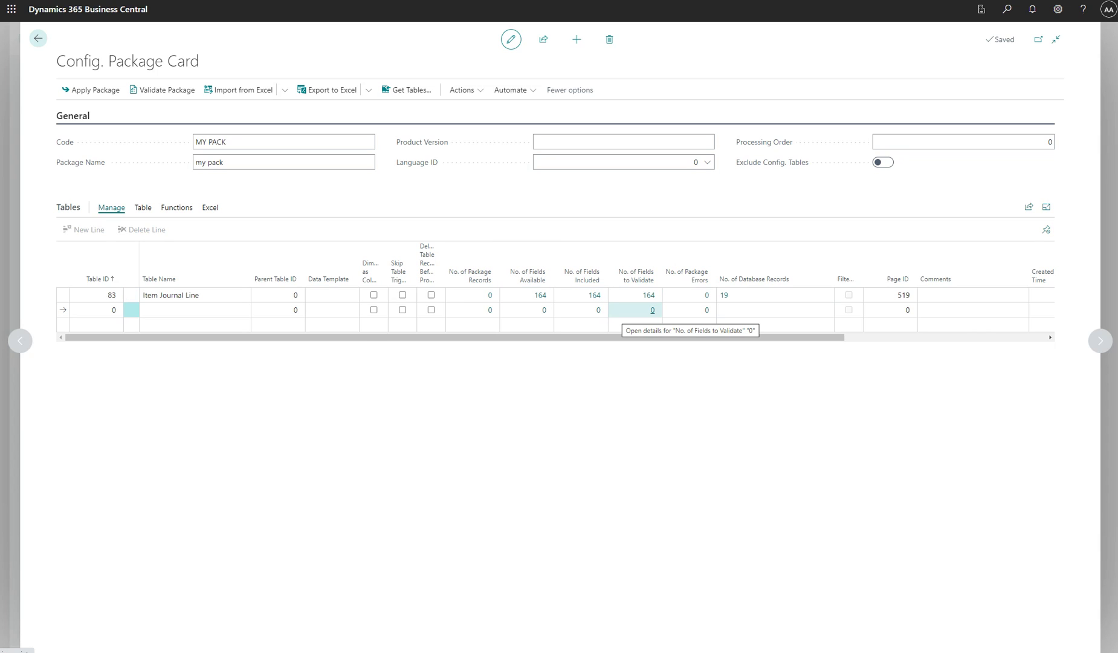
{"action": "key", "text": "Up"}
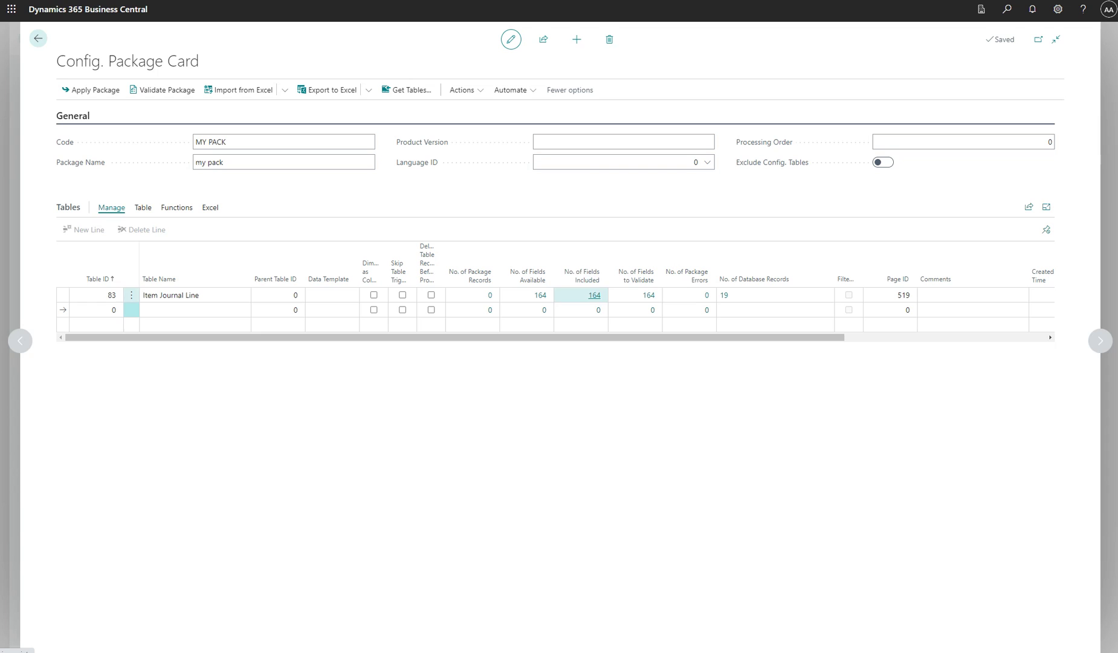
{"action": "key", "text": "Escape"}
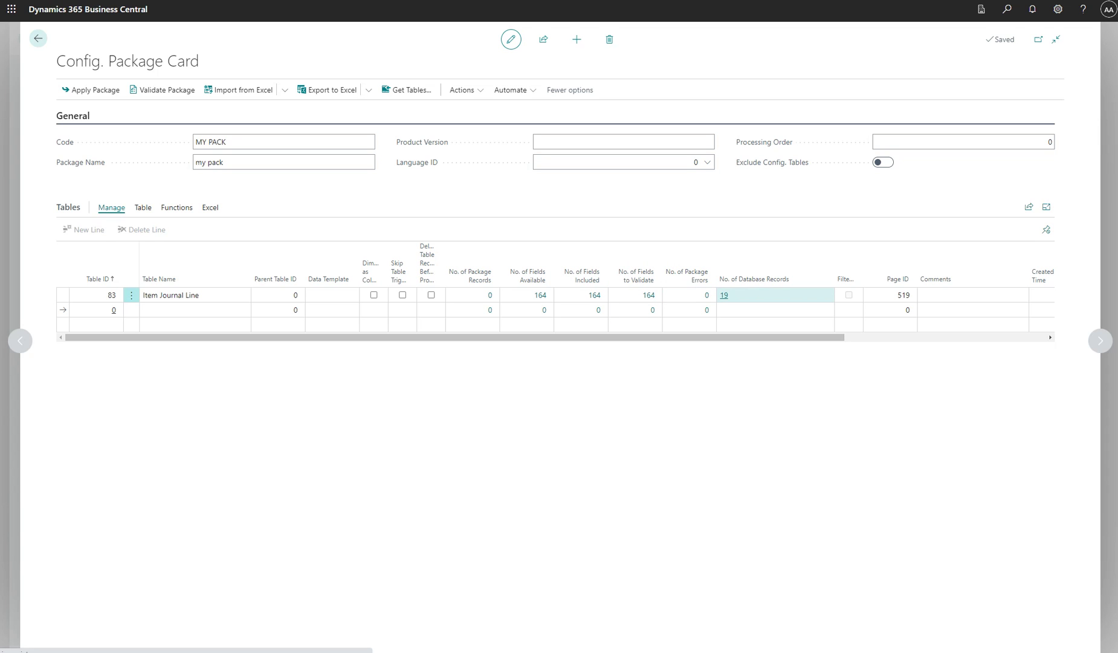
Step: Review the Item Journal Line table's database records in an expanded list, including the description and unit amount columns, and return to the package card
{"action": "left_click", "coordinate": [724, 295]}
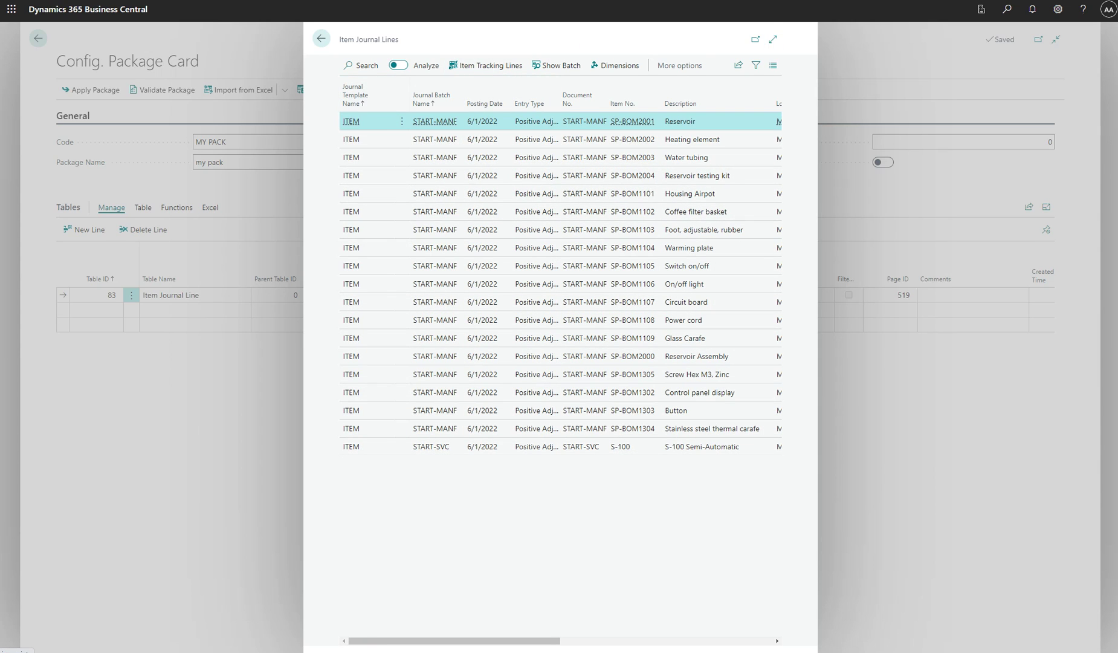
{"action": "left_click", "coordinate": [772, 39]}
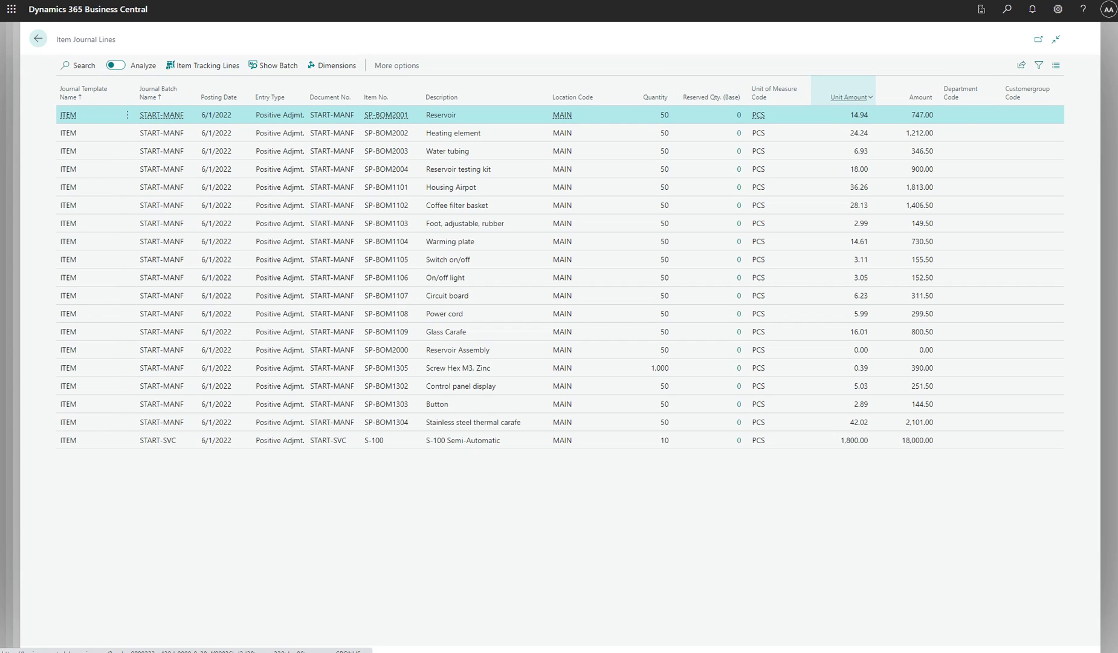
{"action": "mouse_move", "coordinate": [846, 102]}
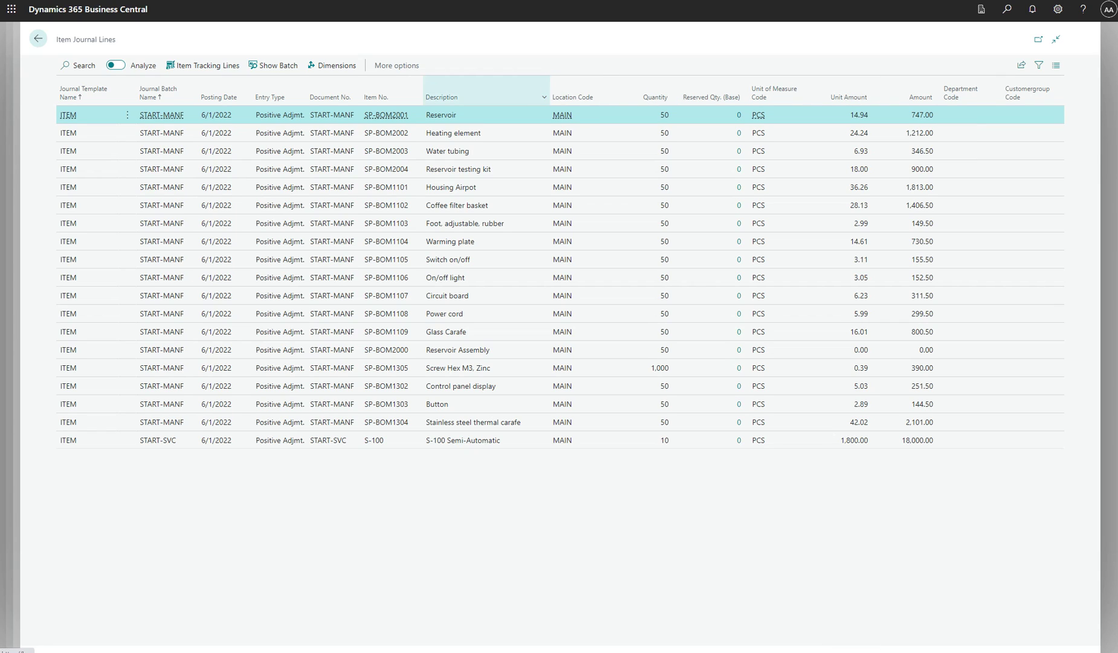
{"action": "mouse_move", "coordinate": [581, 102]}
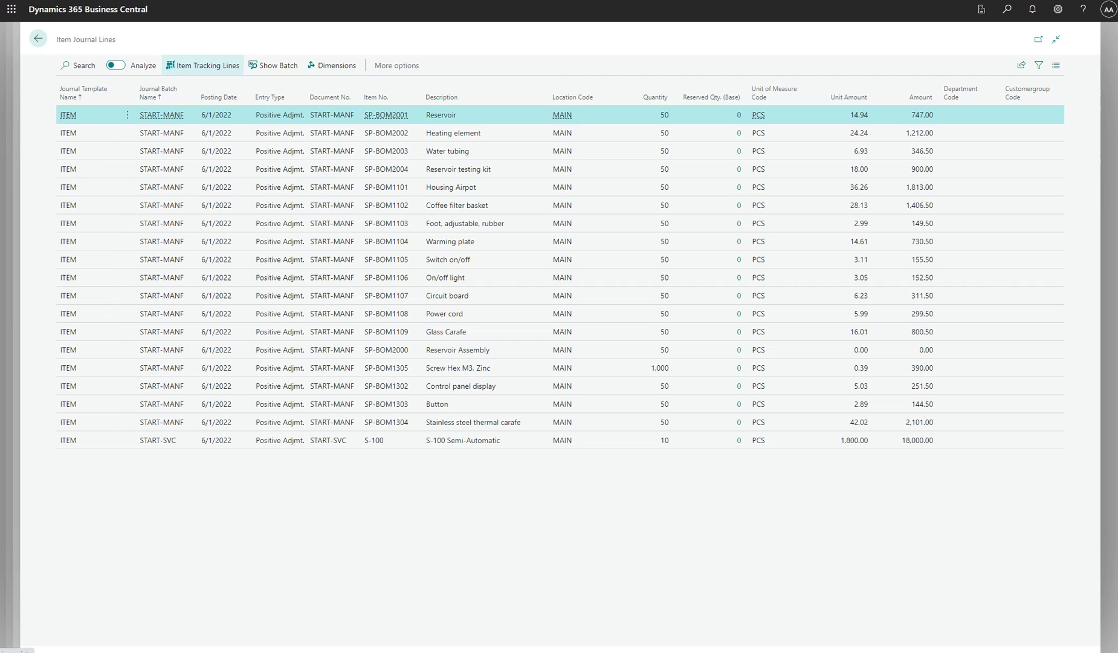
{"action": "left_click", "coordinate": [37, 39]}
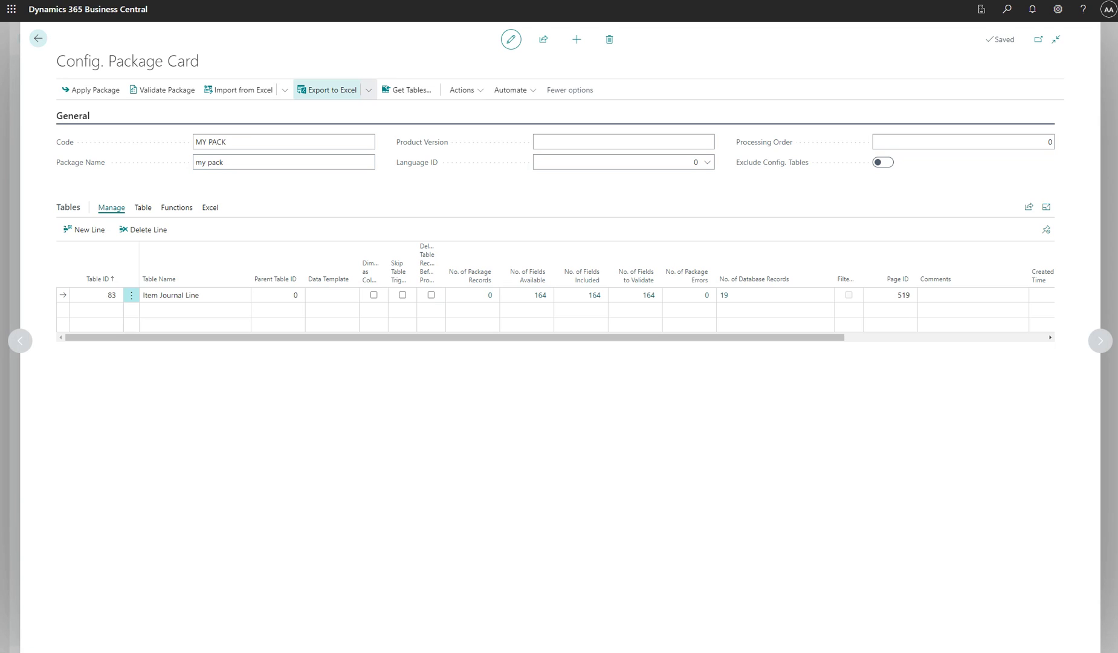
Step: Export the MY PACK package with its Item Journal Line table to Excel
{"action": "left_click", "coordinate": [332, 90]}
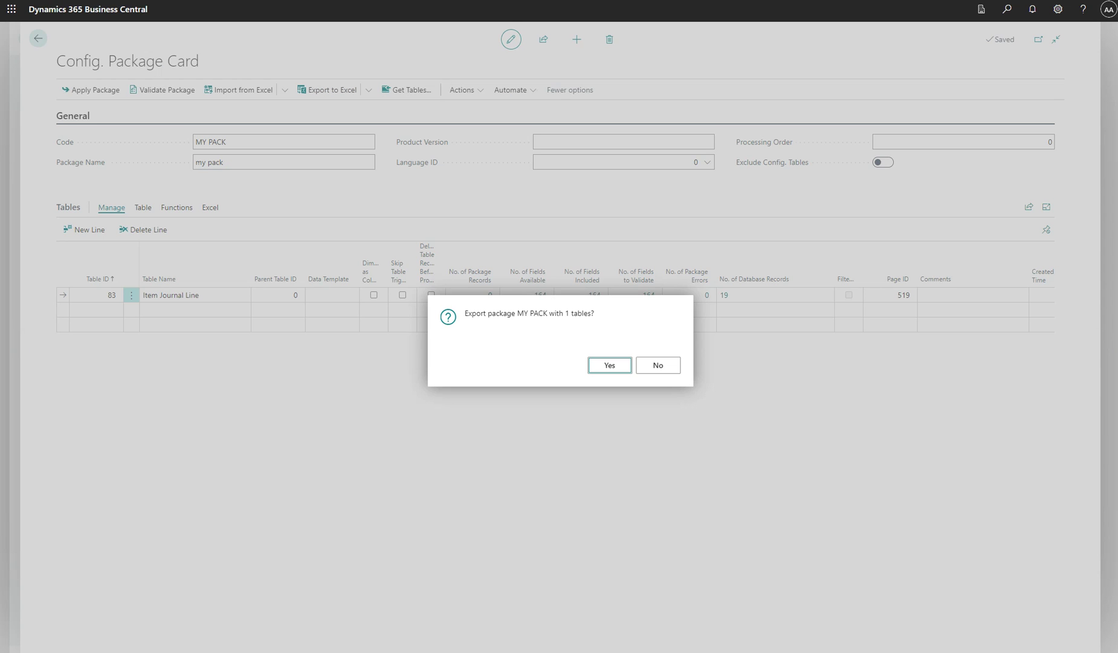
{"action": "key", "text": "Return"}
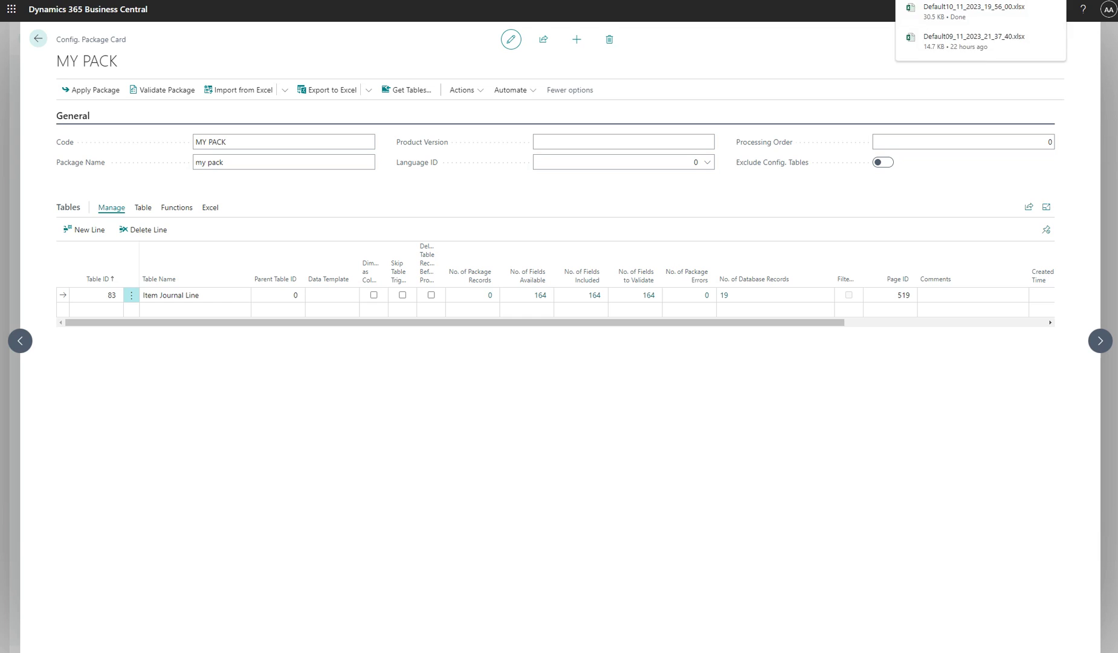
Step: Switch the working company to Create New-No Data in the user settings
{"action": "left_click", "coordinate": [1058, 10]}
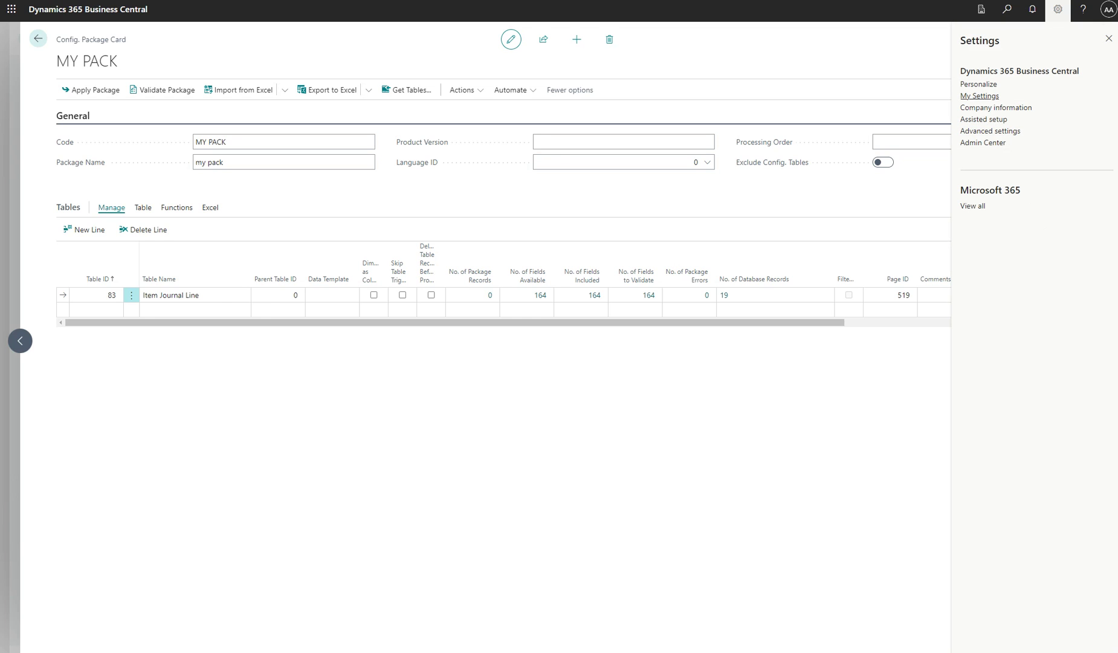
{"action": "left_click", "coordinate": [979, 95]}
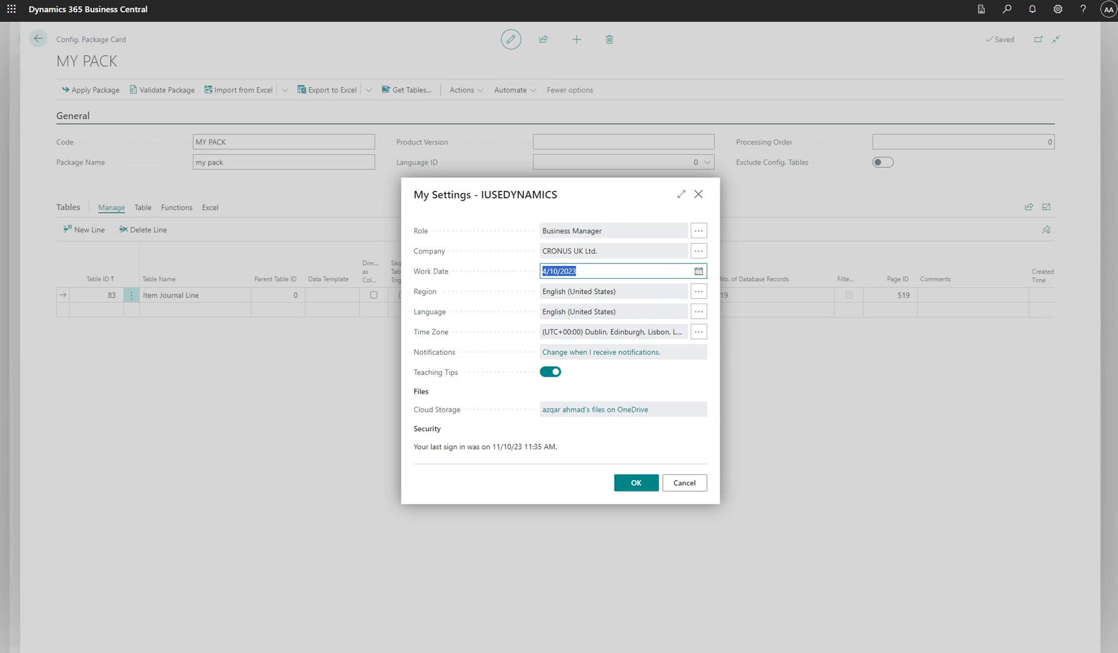
{"action": "left_click", "coordinate": [698, 251]}
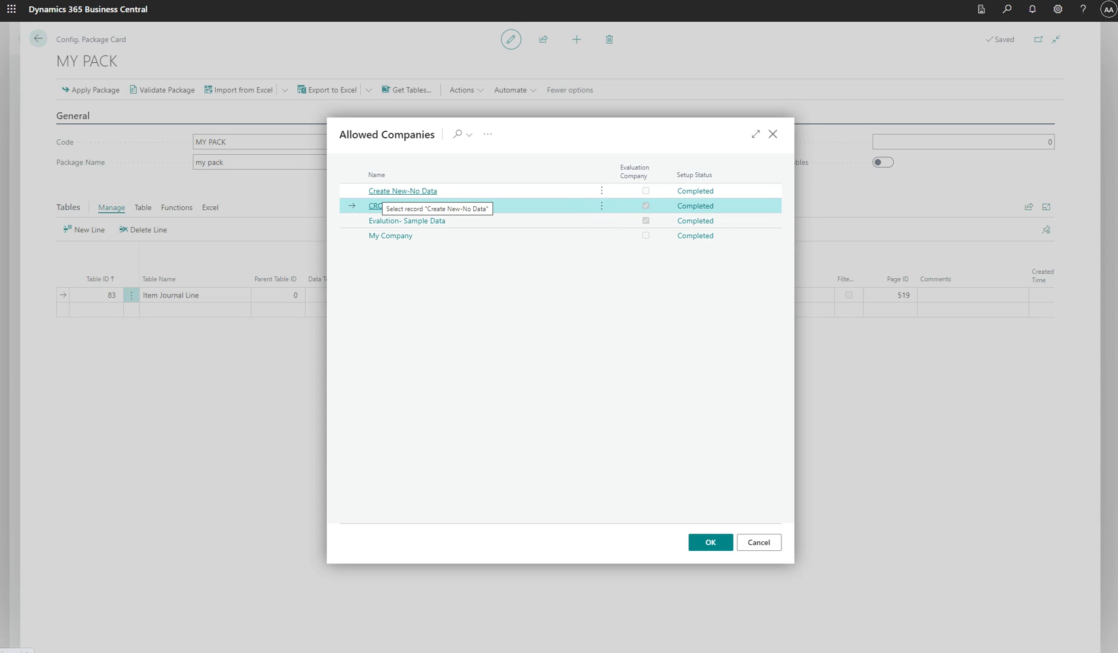
{"action": "left_click", "coordinate": [381, 191]}
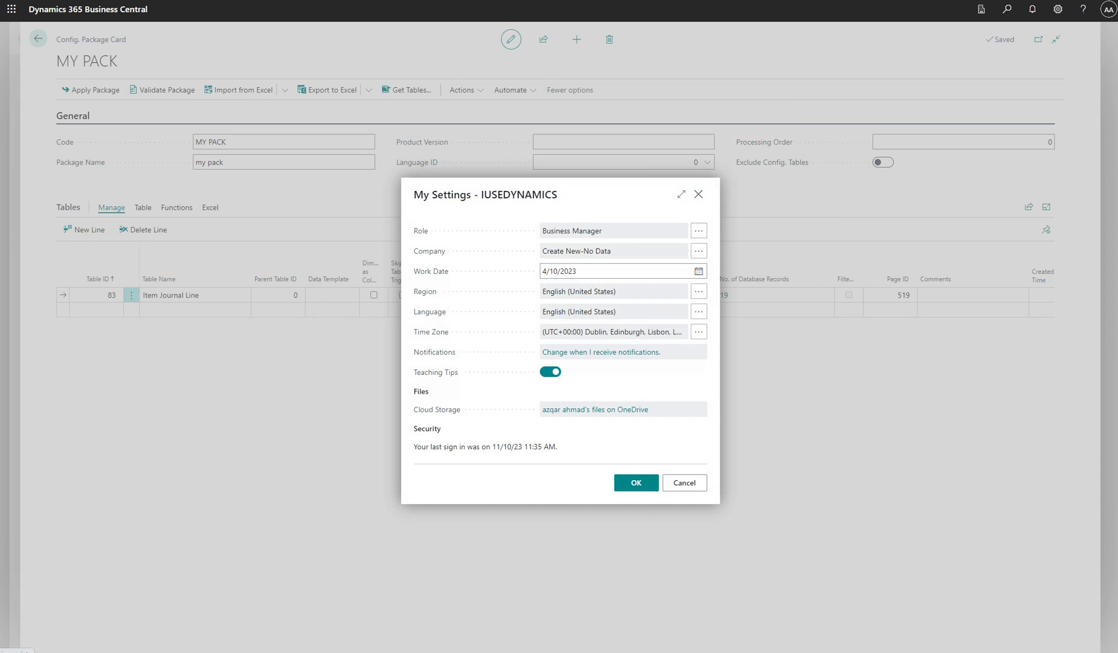
{"action": "left_click", "coordinate": [636, 482]}
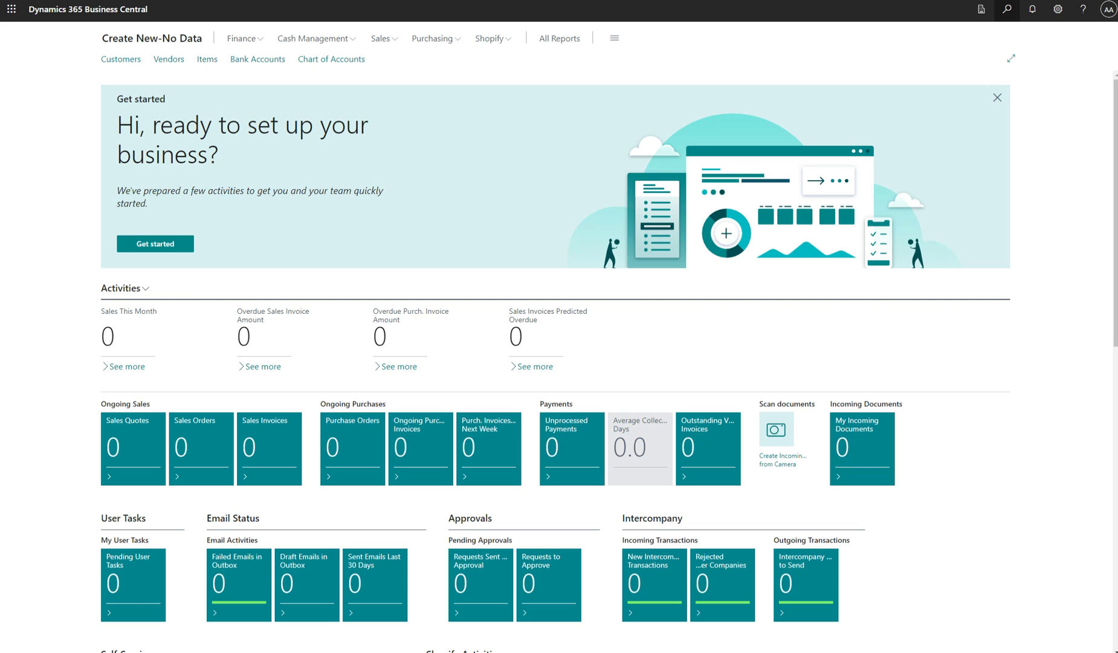
Step: Search for "config pack" in the Create New-No Data company and open its Configuration Packages list
{"action": "left_click", "coordinate": [1006, 9]}
{"action": "type", "text": "confg"}
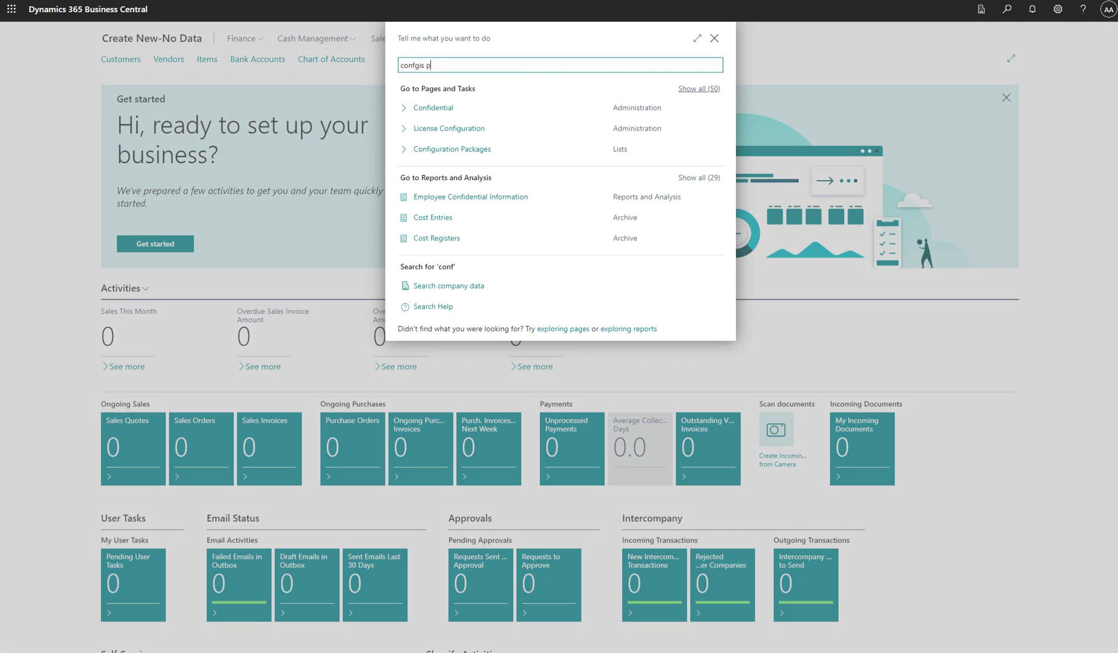
{"action": "key", "text": "BackSpace"}
{"action": "key", "text": "BackSpace"}
{"action": "key", "text": "BackSpace"}
{"action": "key", "text": "BackSpace"}
{"action": "key", "text": "BackSpace"}
{"action": "type", "text": "ig pack"}
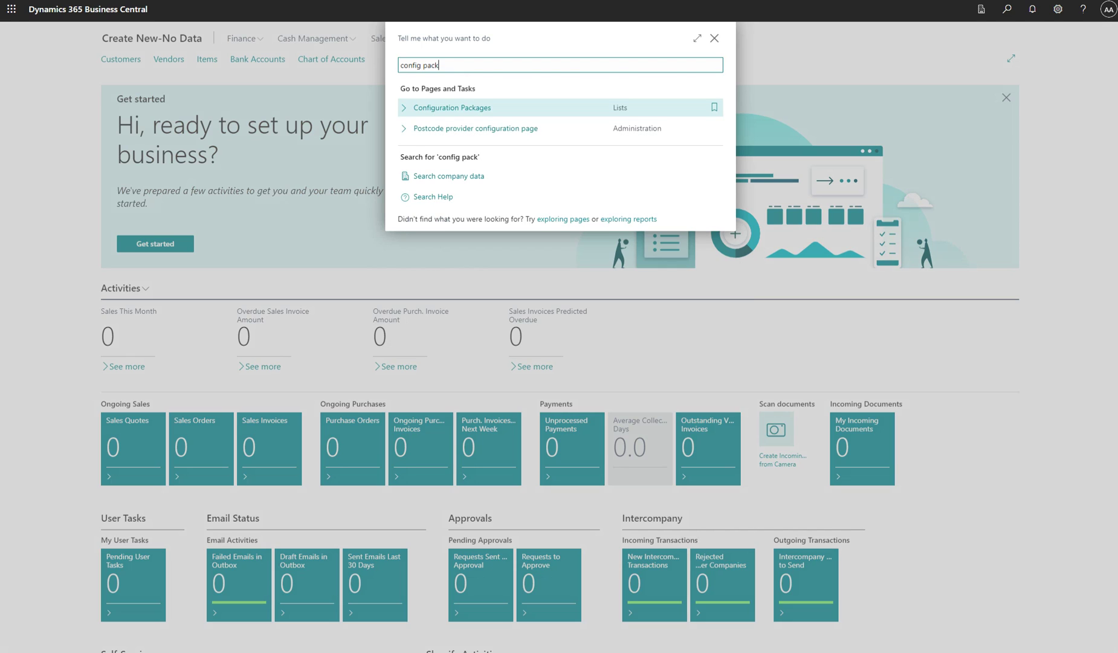
{"action": "key", "text": "Return"}
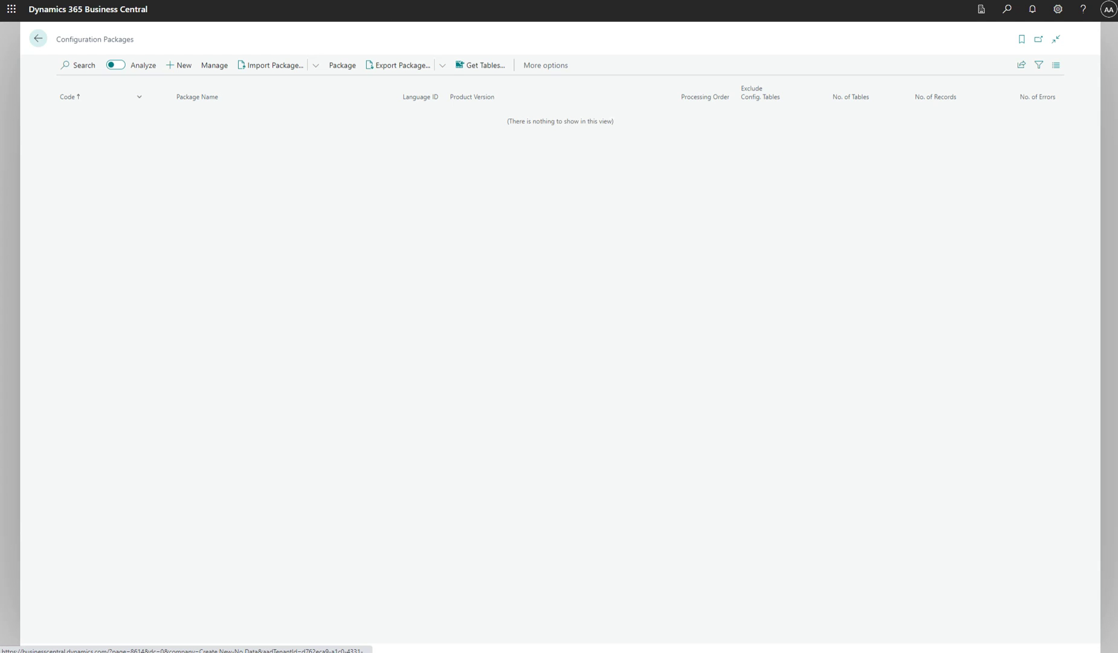
Step: Create a new configuration package with the code MY PACK and the package name my pack
{"action": "left_click", "coordinate": [178, 65]}
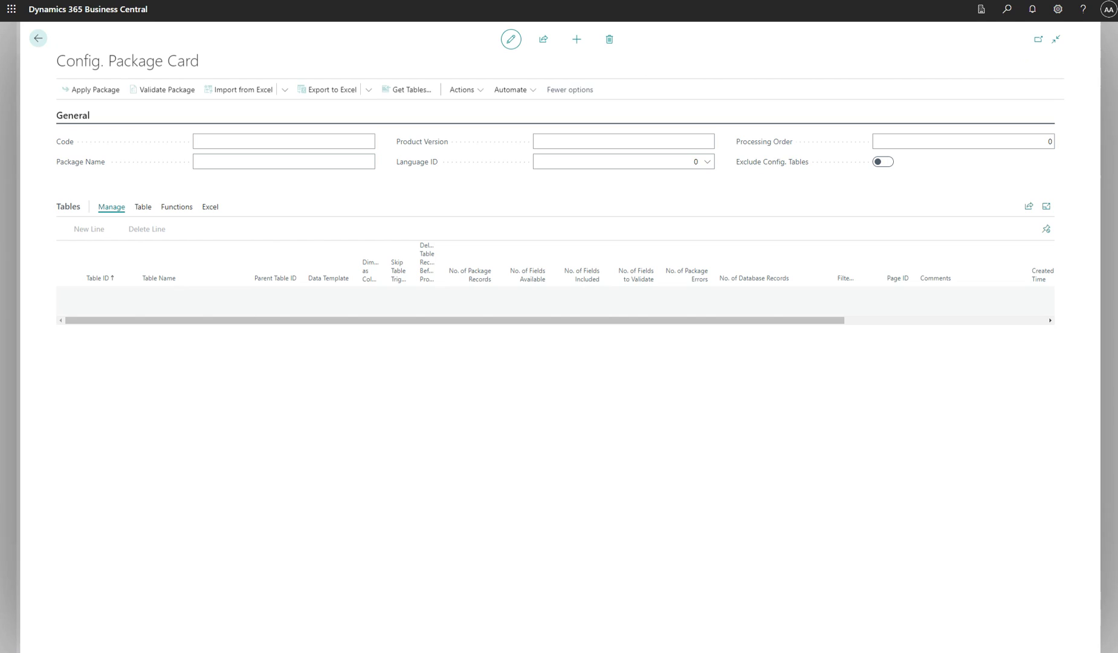
{"action": "type", "text": "my pack"}
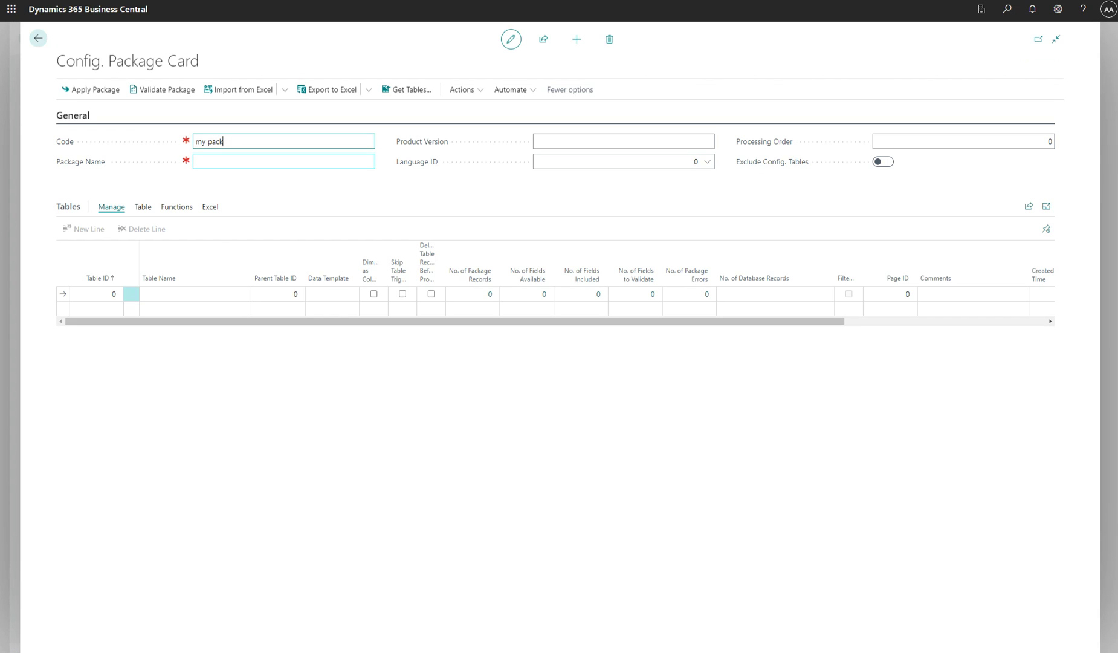
{"action": "key", "text": "Tab"}
{"action": "type", "text": "my p"}
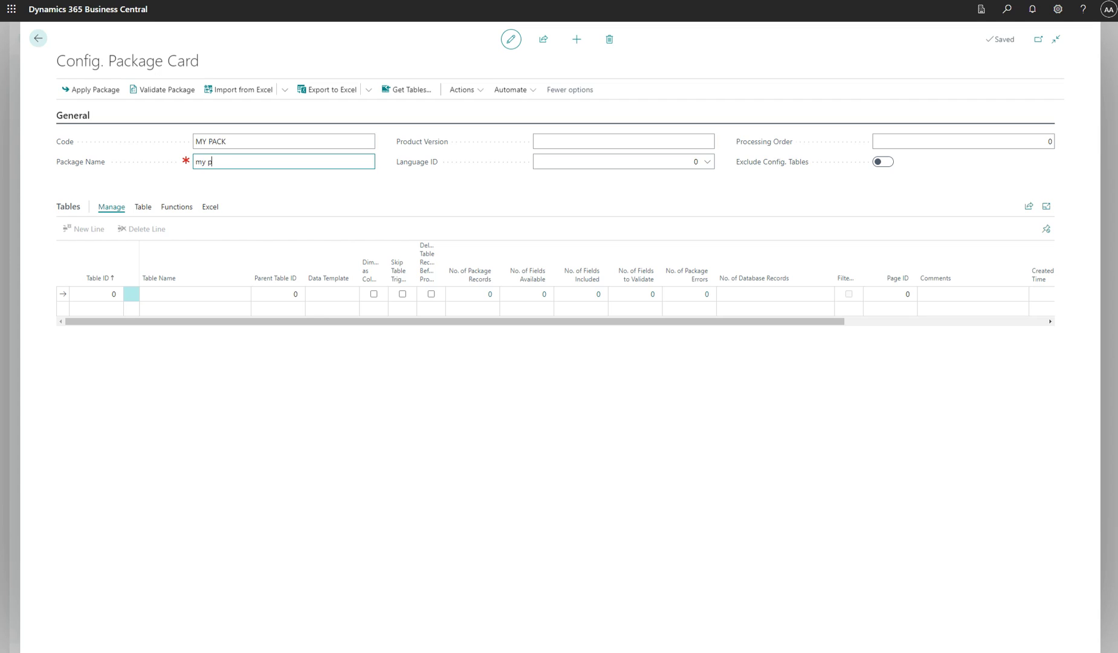
{"action": "type", "text": "ack"}
{"action": "left_click", "coordinate": [665, 423]}
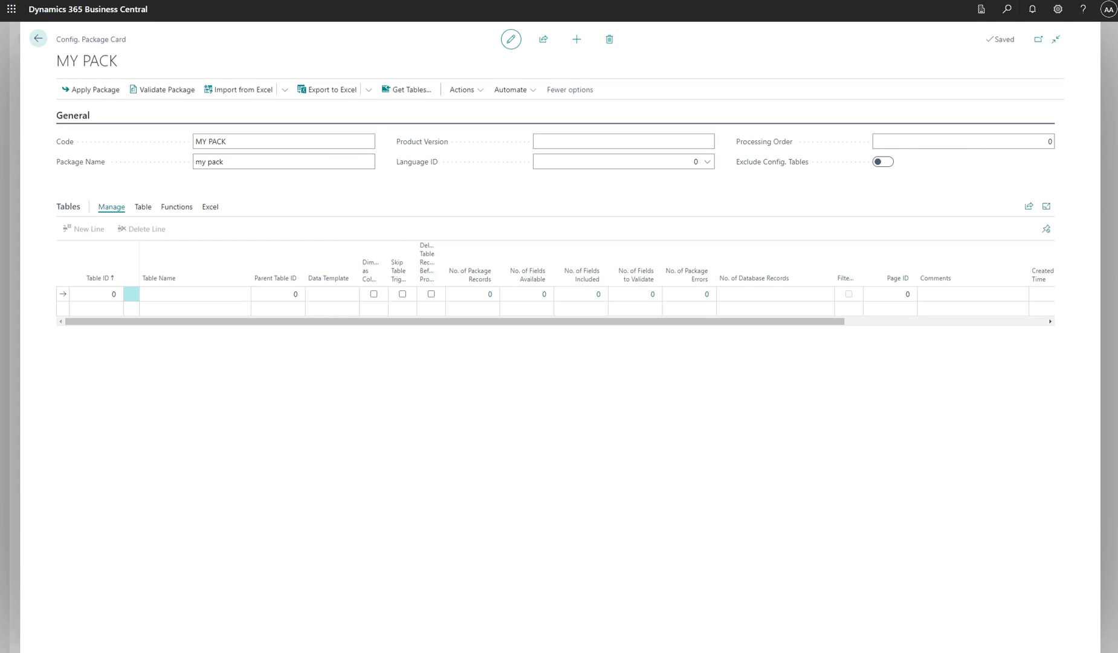
{"action": "left_click", "coordinate": [195, 293]}
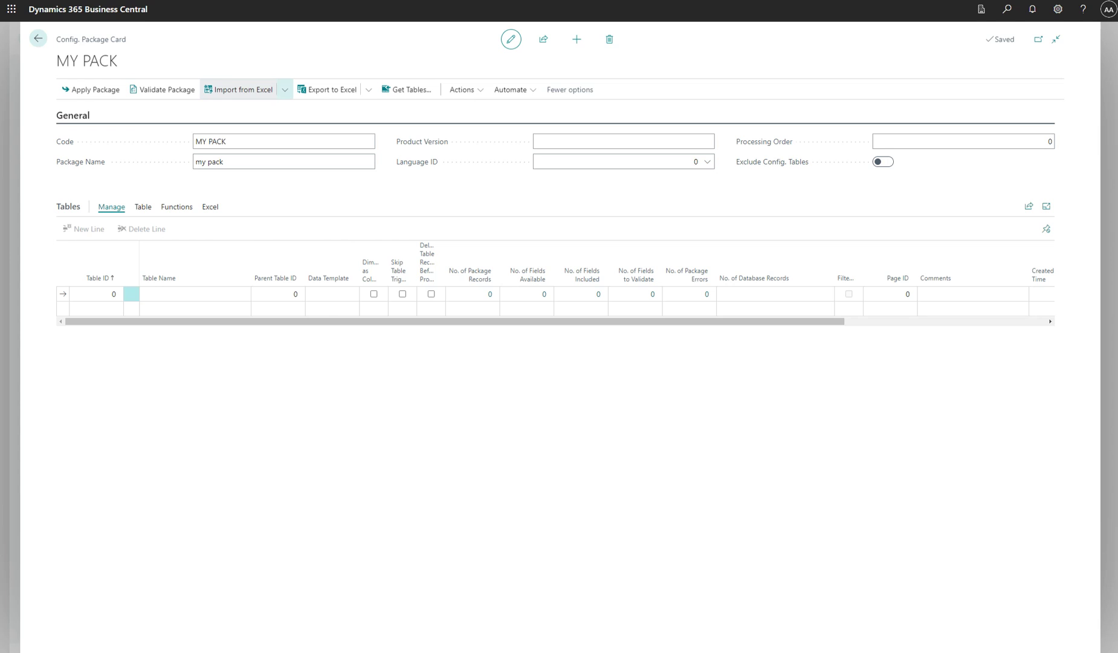
Step: Import the Excel file Default10_11_2023_19_56_00 into the MY PACK package and try to apply the package
{"action": "left_click", "coordinate": [284, 90]}
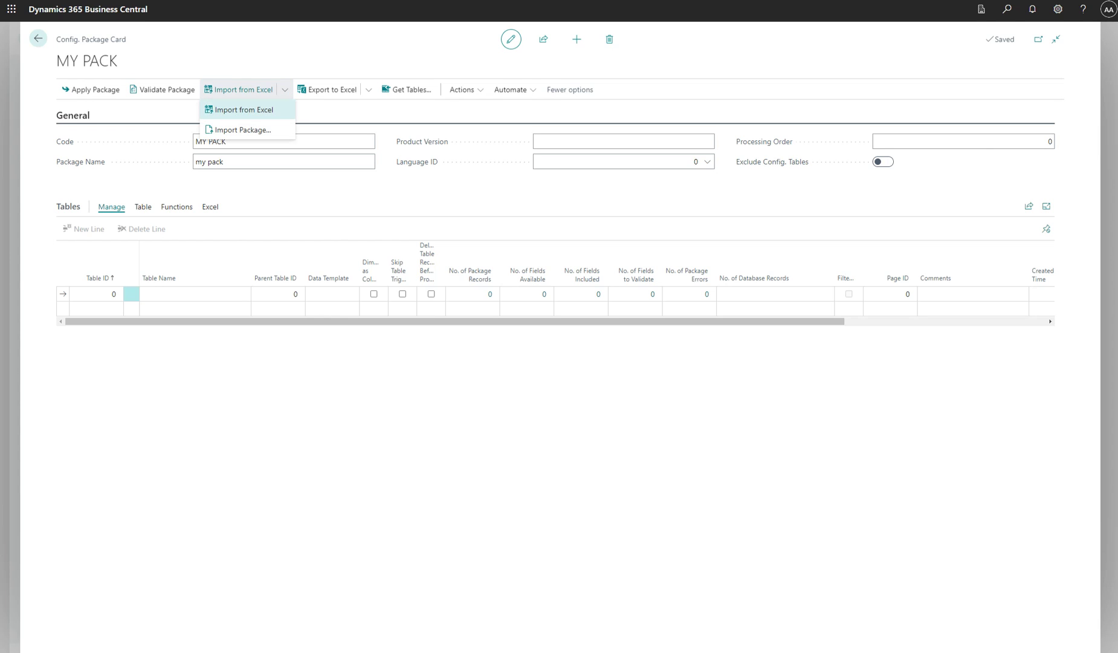
{"action": "left_click", "coordinate": [244, 109]}
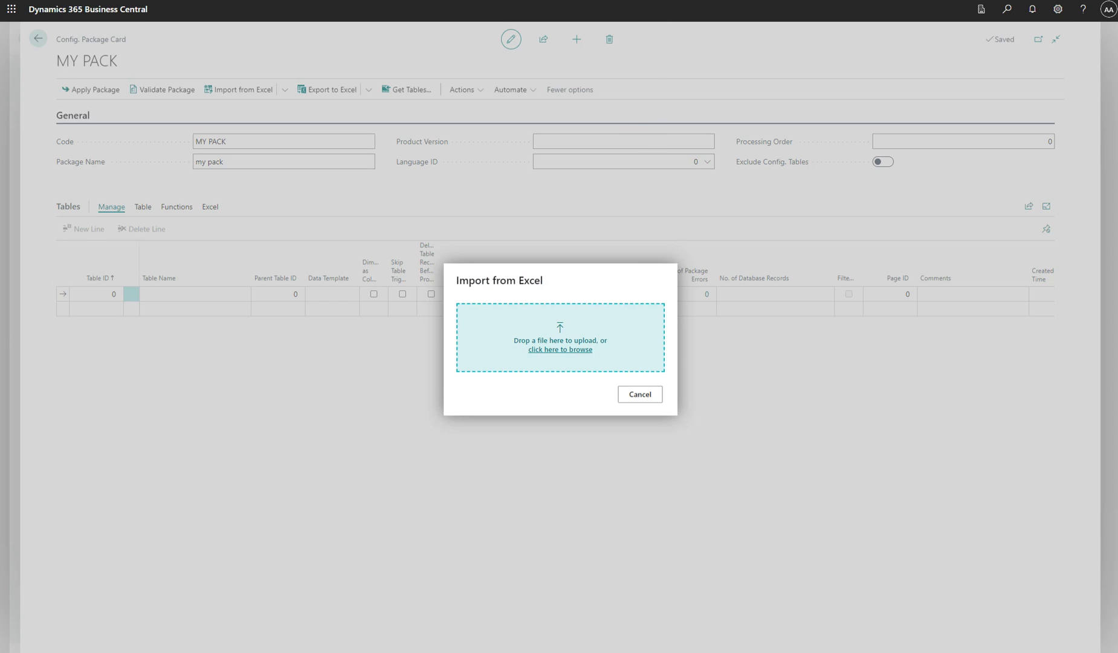
{"action": "left_click", "coordinate": [560, 349]}
{"action": "left_click", "coordinate": [211, 43]}
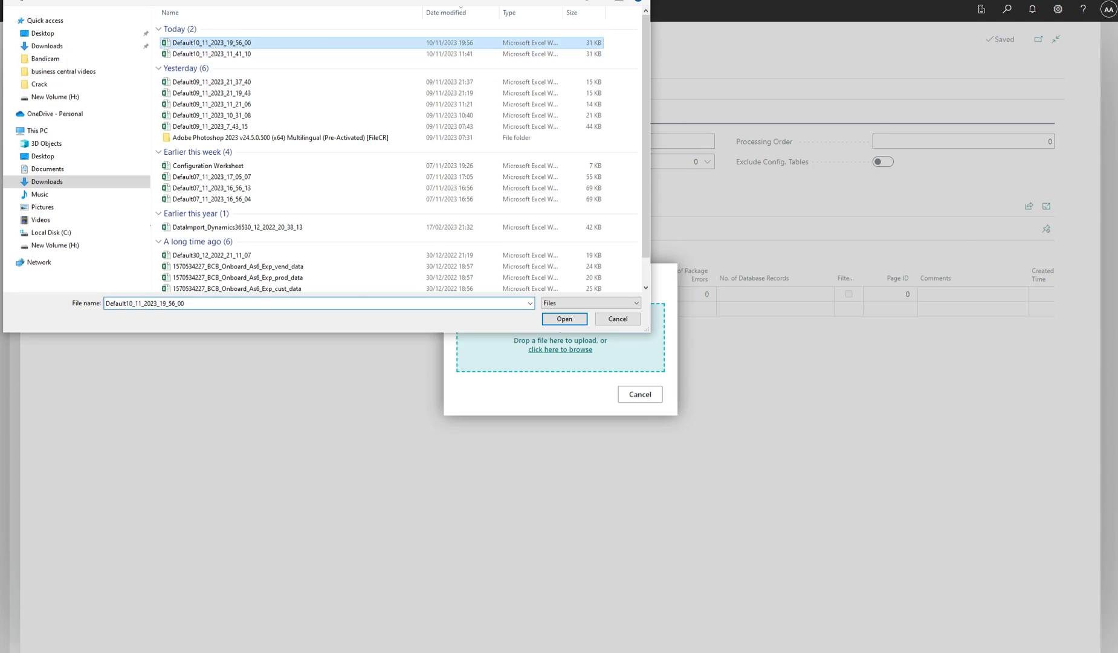
{"action": "double_click", "coordinate": [212, 43]}
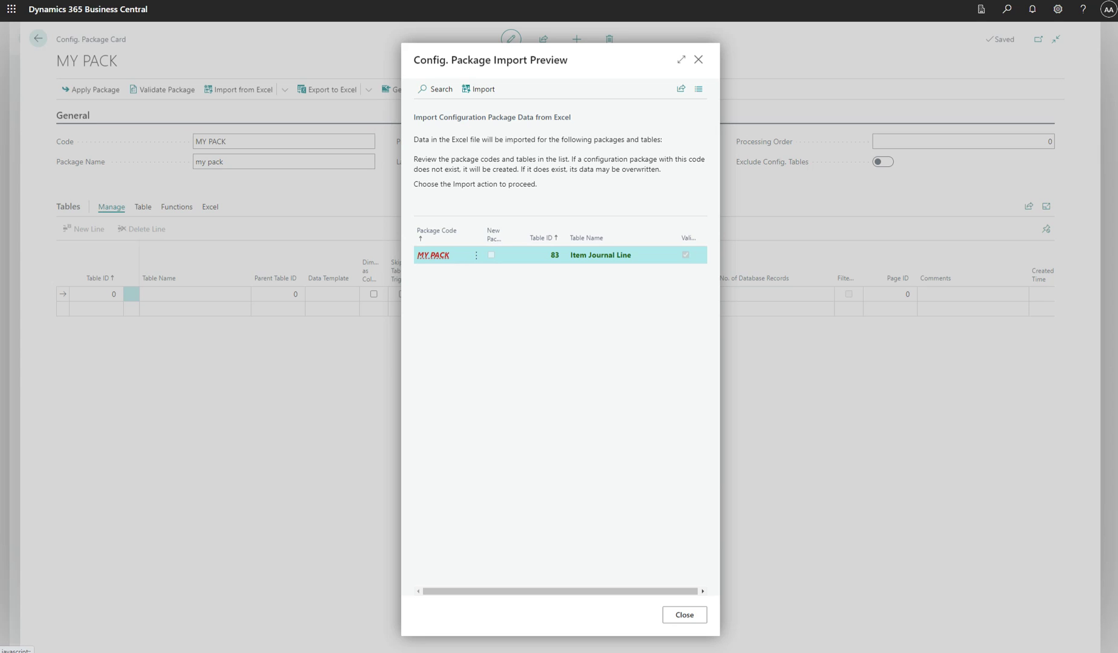
{"action": "left_click", "coordinate": [478, 89]}
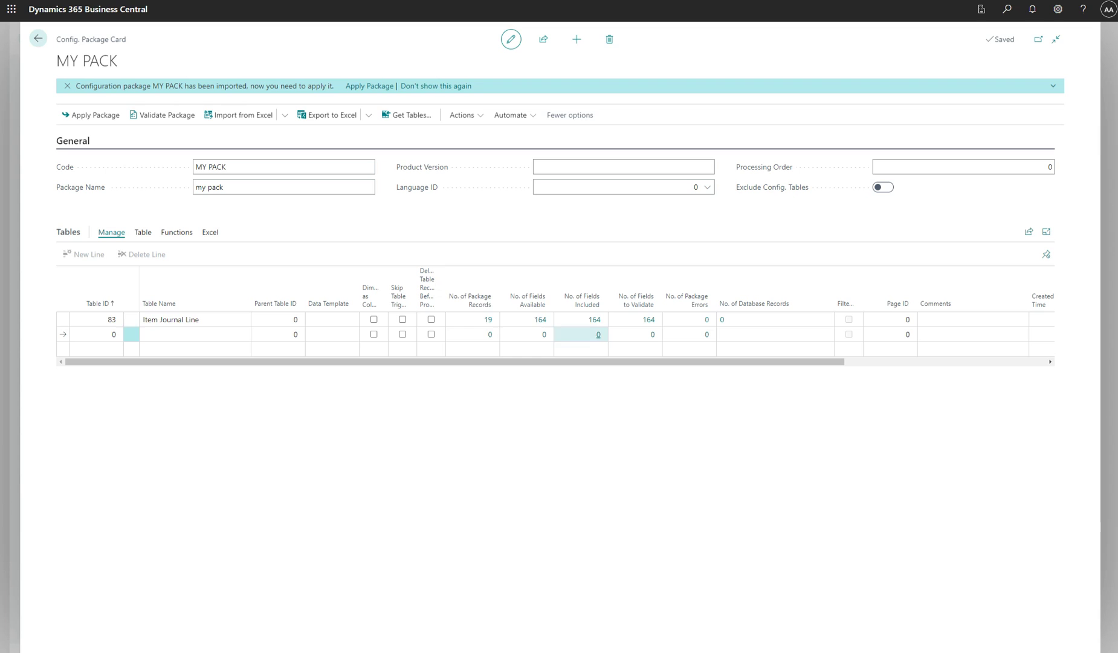
{"action": "left_click", "coordinate": [369, 86]}
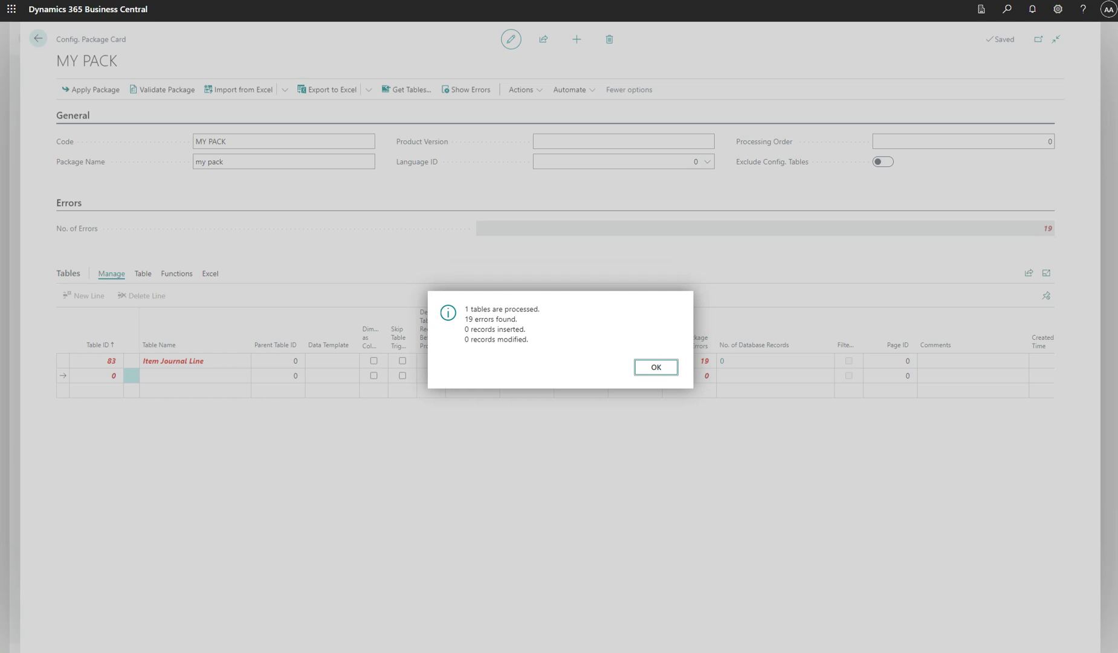
{"action": "key", "text": "Return"}
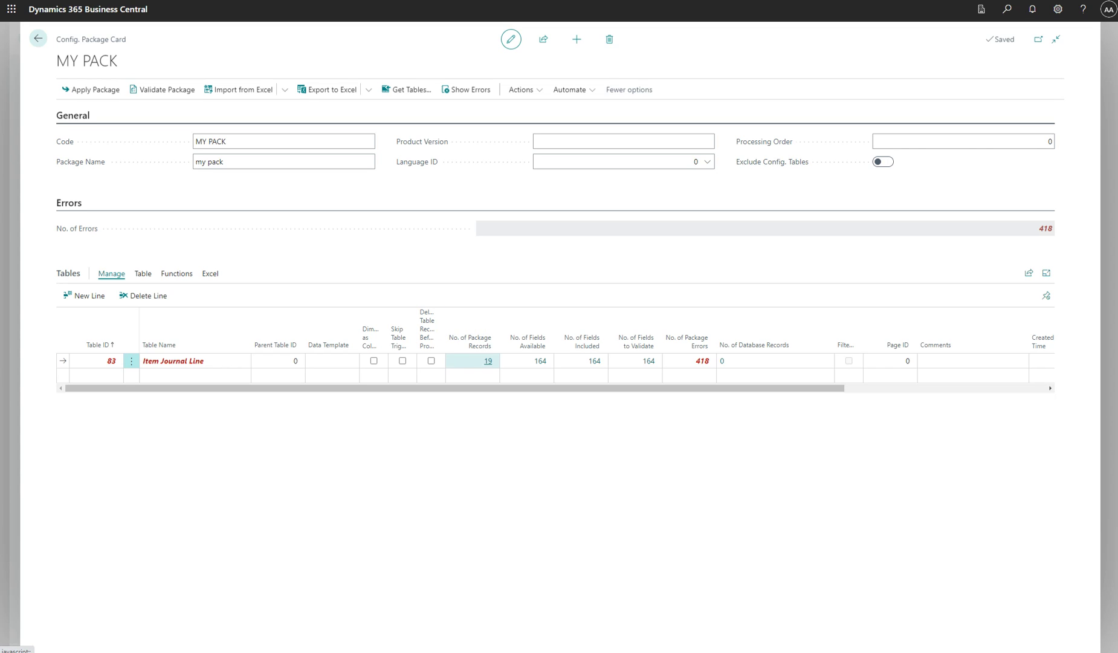
Step: Review the Item Journal Line package records, including the quantity, unit cost and amount columns, and return to the package card
{"action": "left_click", "coordinate": [488, 361]}
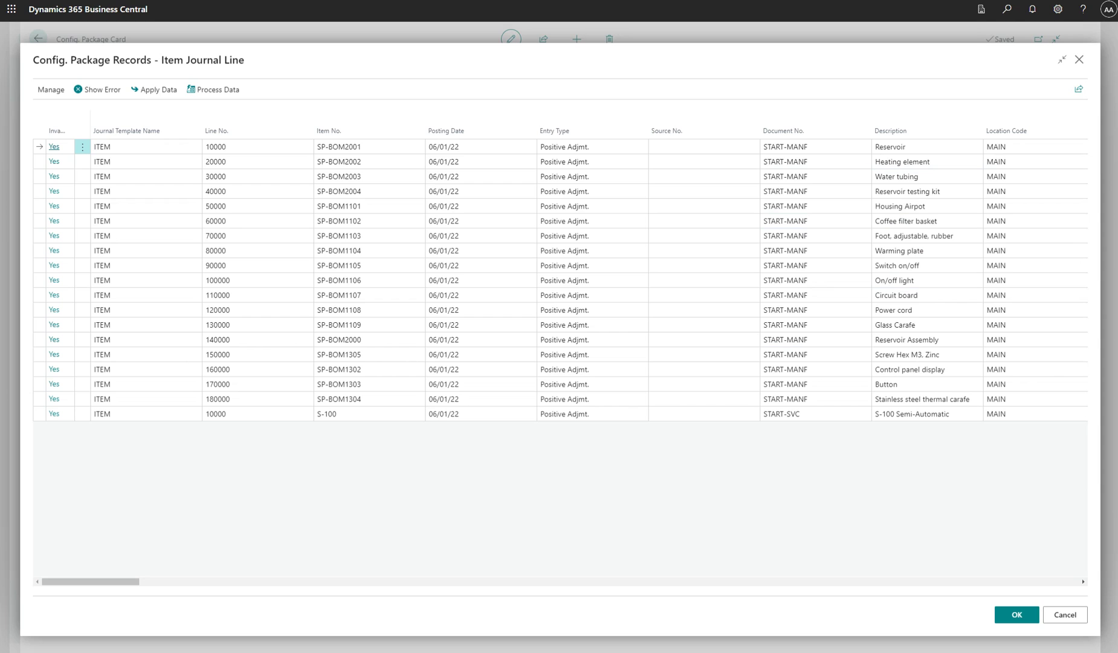
{"action": "left_click_drag", "start_coordinate": [90, 582], "coordinate": [174, 581]}
{"action": "scroll", "coordinate": [560, 278], "scroll_direction": "right", "scroll_amount": 6}
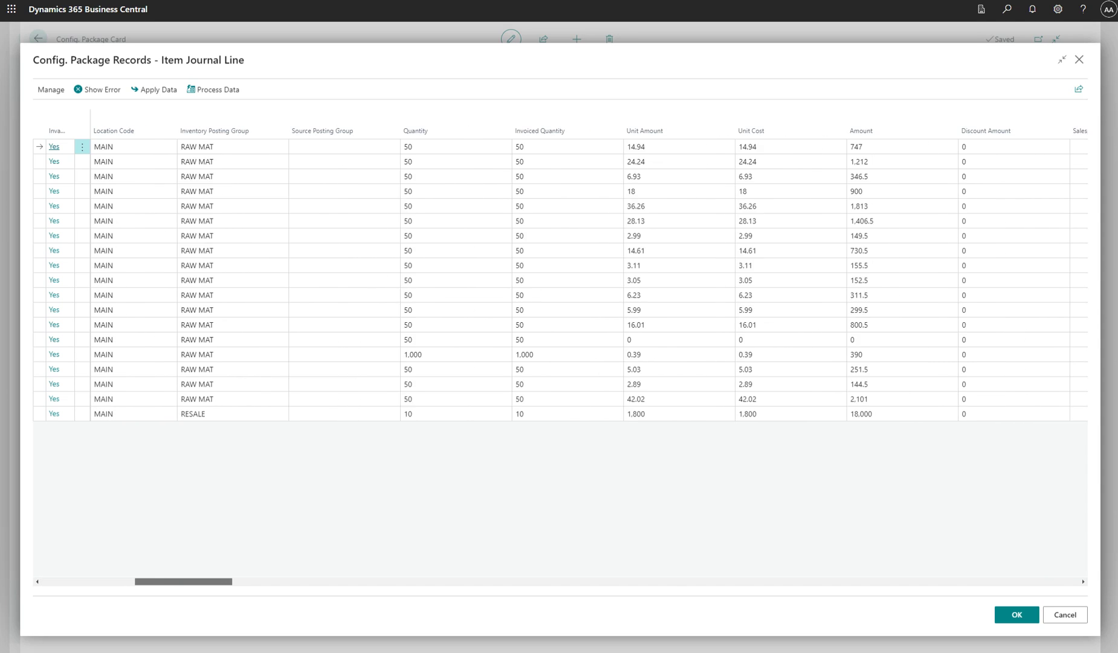
{"action": "scroll", "coordinate": [560, 278], "scroll_direction": "right", "scroll_amount": 3}
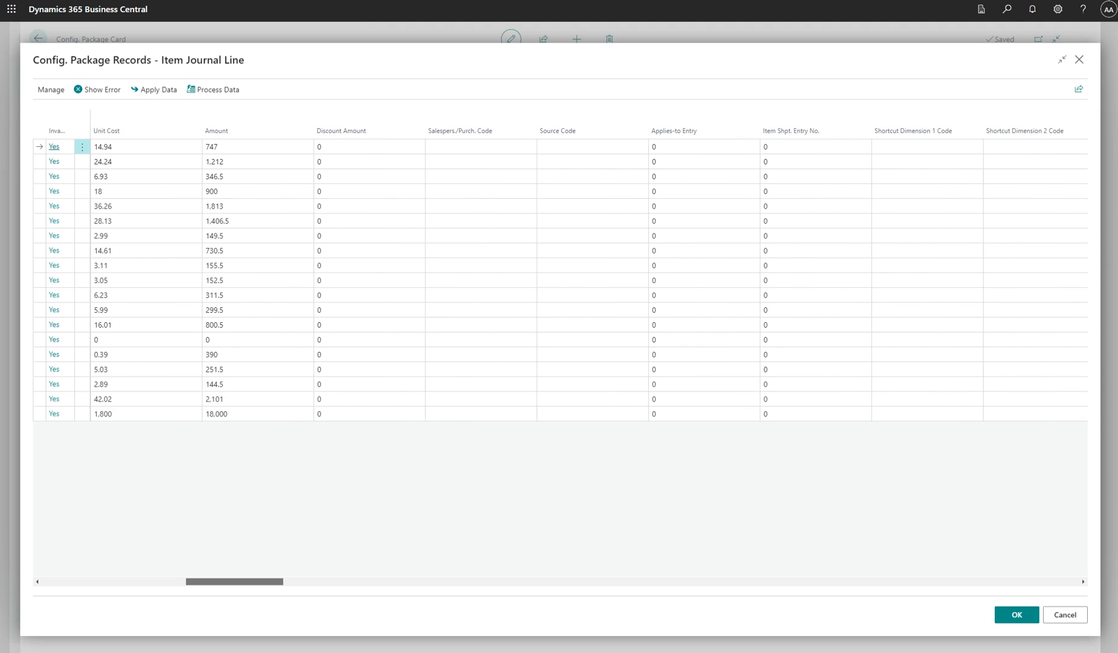
{"action": "scroll", "coordinate": [560, 278], "scroll_direction": "left", "scroll_amount": 20}
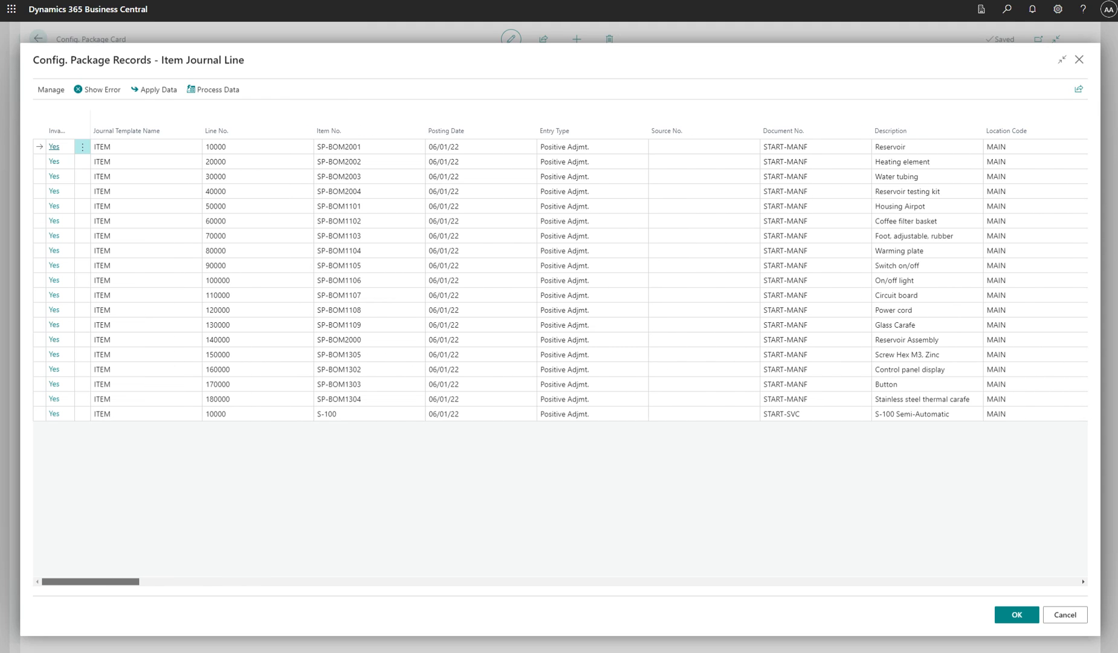
{"action": "left_click", "coordinate": [1017, 614]}
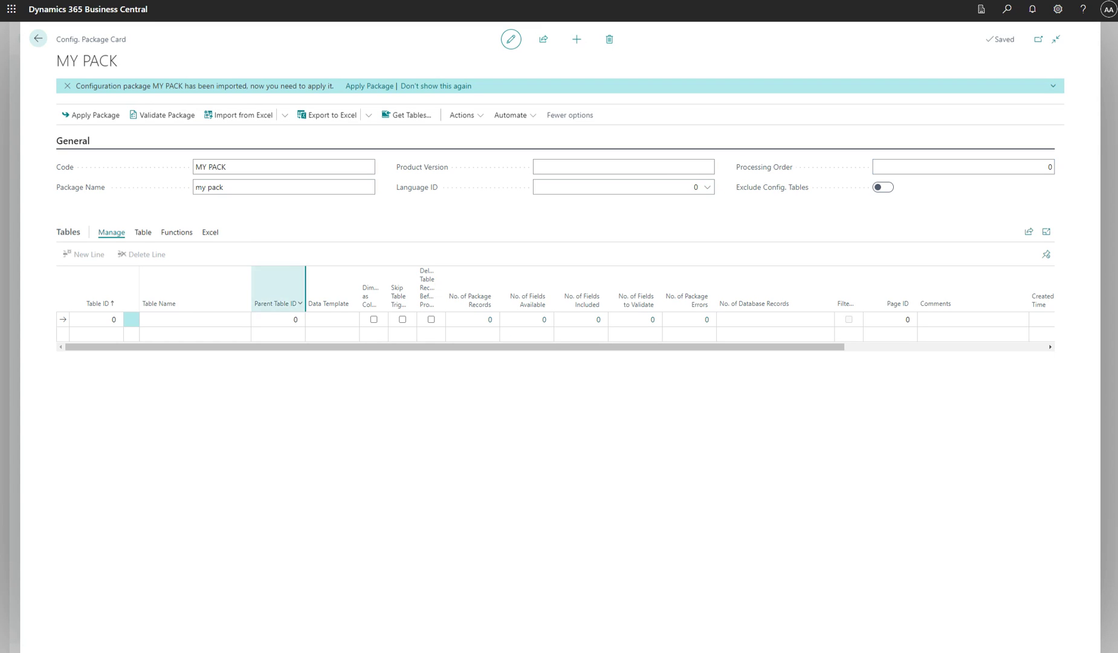
Step: Add table 83, Item Journal Line, to the package by searching for "item journal li", and skip checking the related tables
{"action": "left_click", "coordinate": [97, 319]}
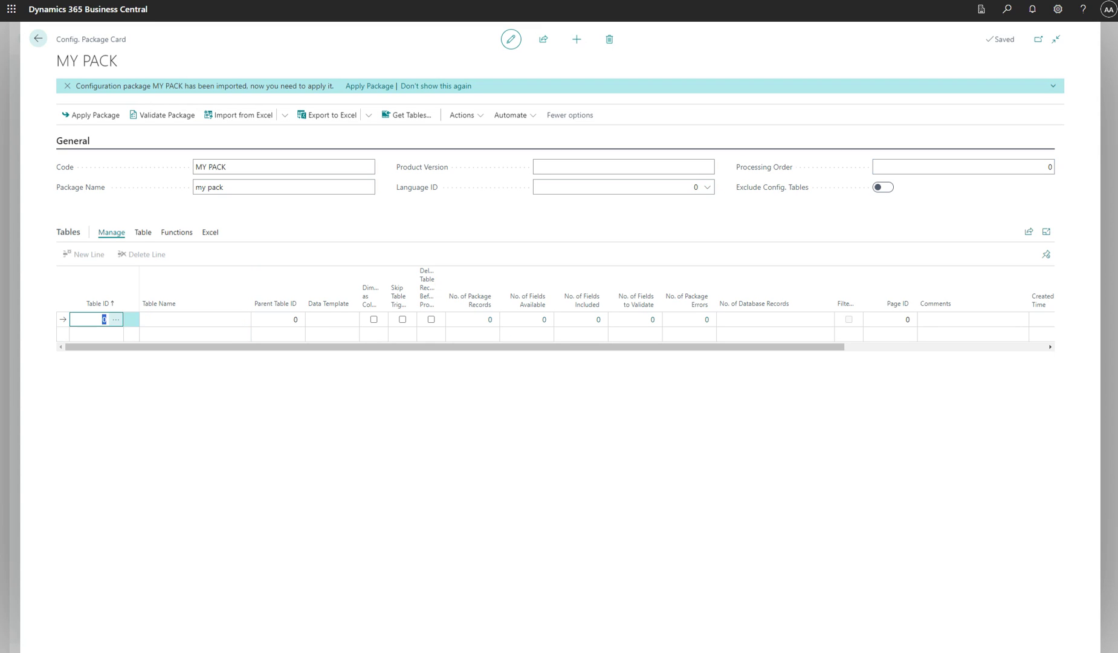
{"action": "left_click", "coordinate": [116, 319]}
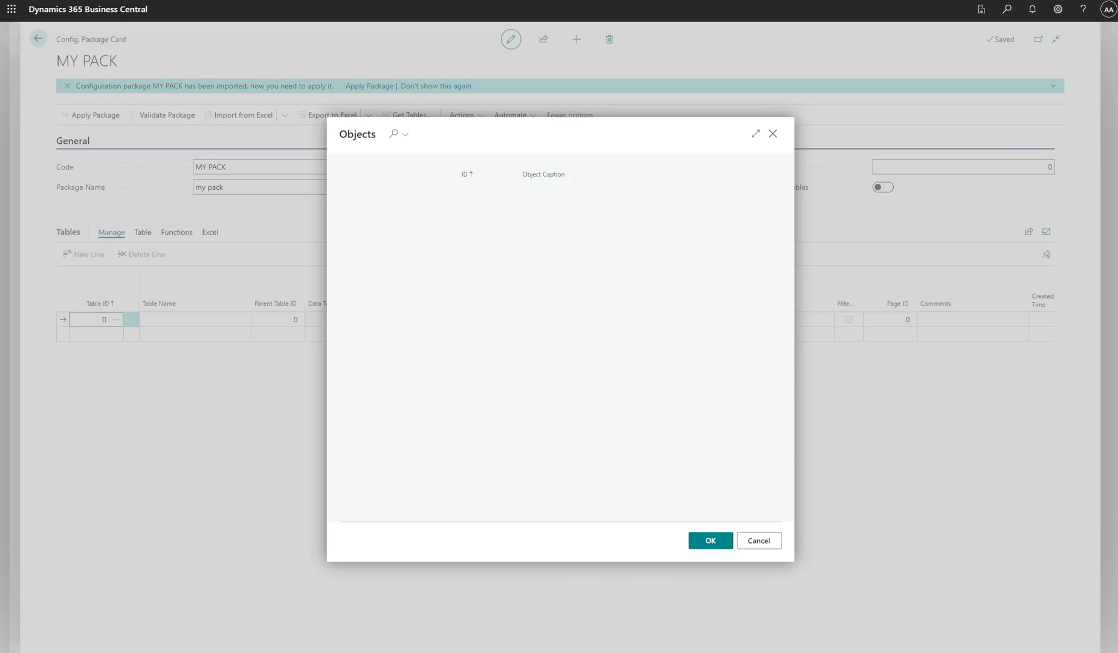
{"action": "left_click", "coordinate": [394, 134]}
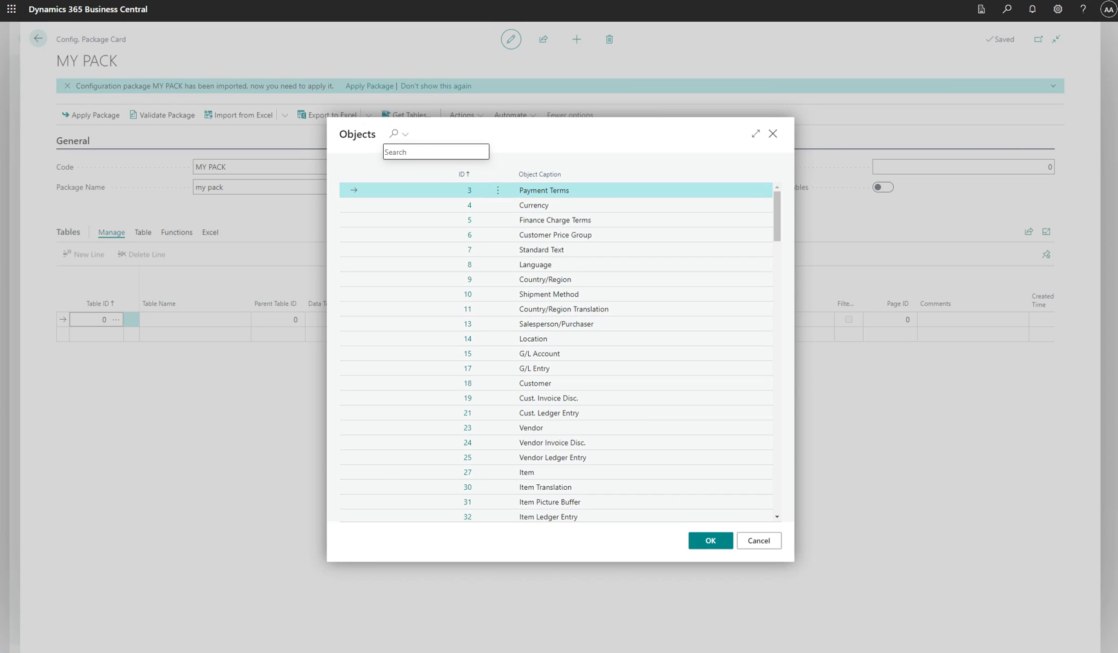
{"action": "type", "text": "item journal li"}
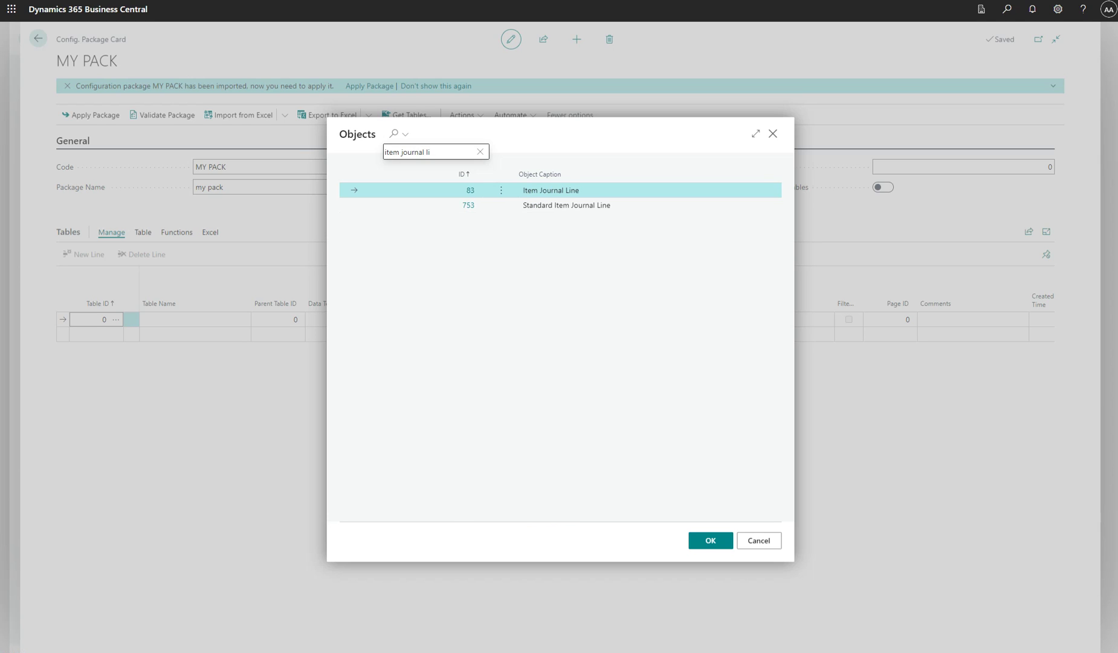
{"action": "key", "text": "Return"}
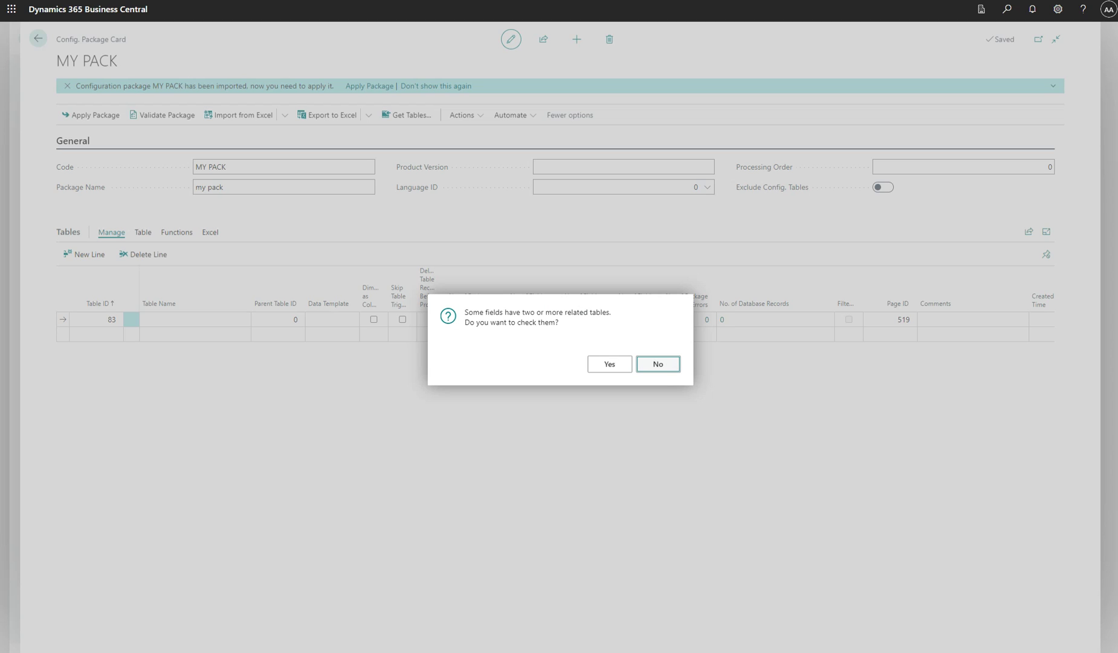
{"action": "left_click", "coordinate": [658, 363]}
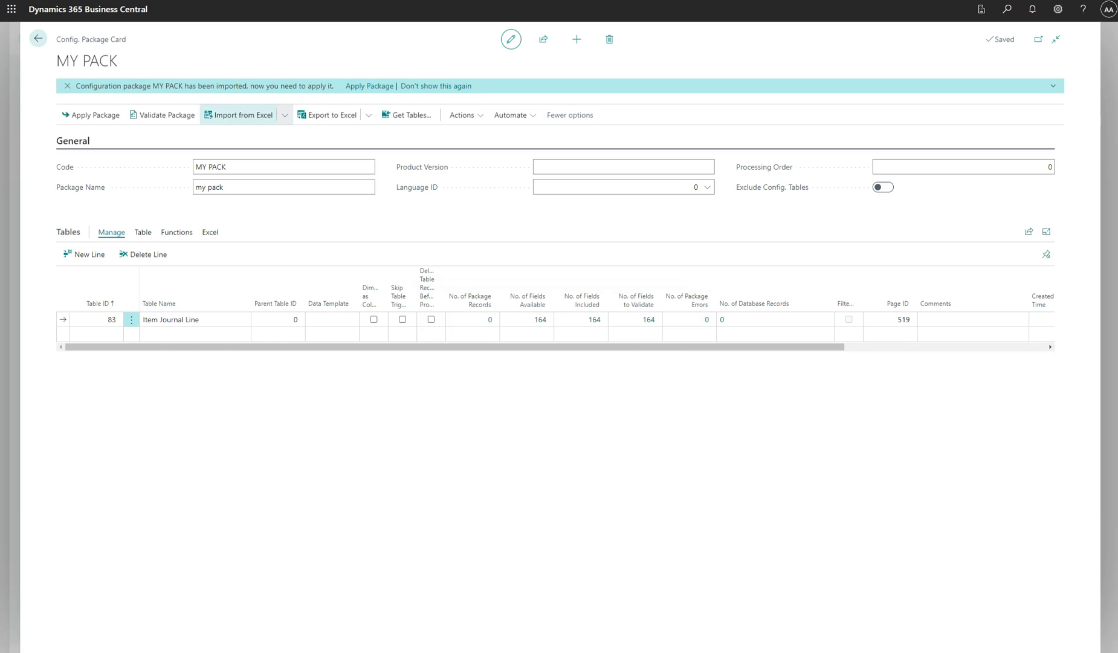
Step: Import the exported Excel file's Item Journal Line data into the MY PACK package again
{"action": "left_click", "coordinate": [238, 114]}
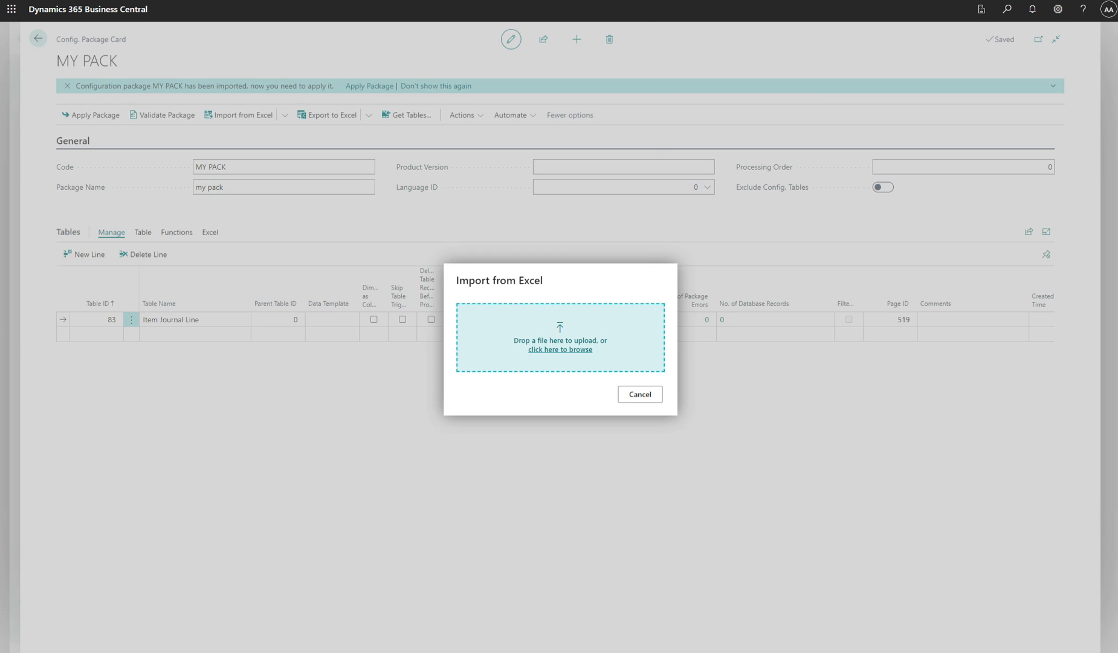
{"action": "left_click", "coordinate": [560, 350]}
{"action": "double_click", "coordinate": [212, 43]}
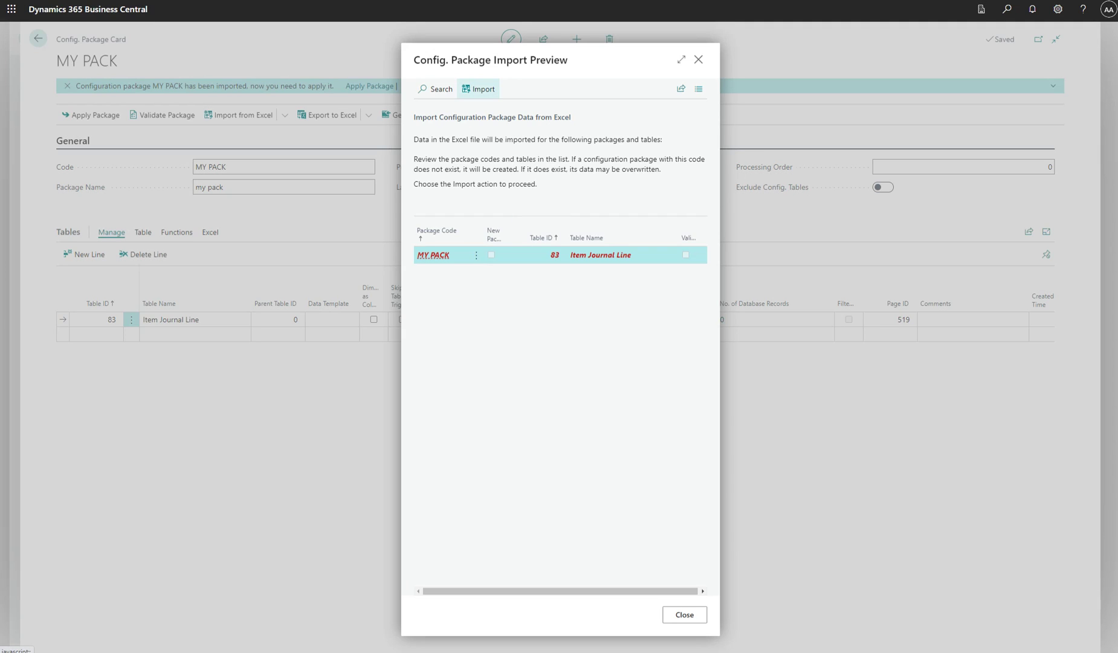
{"action": "left_click", "coordinate": [479, 89]}
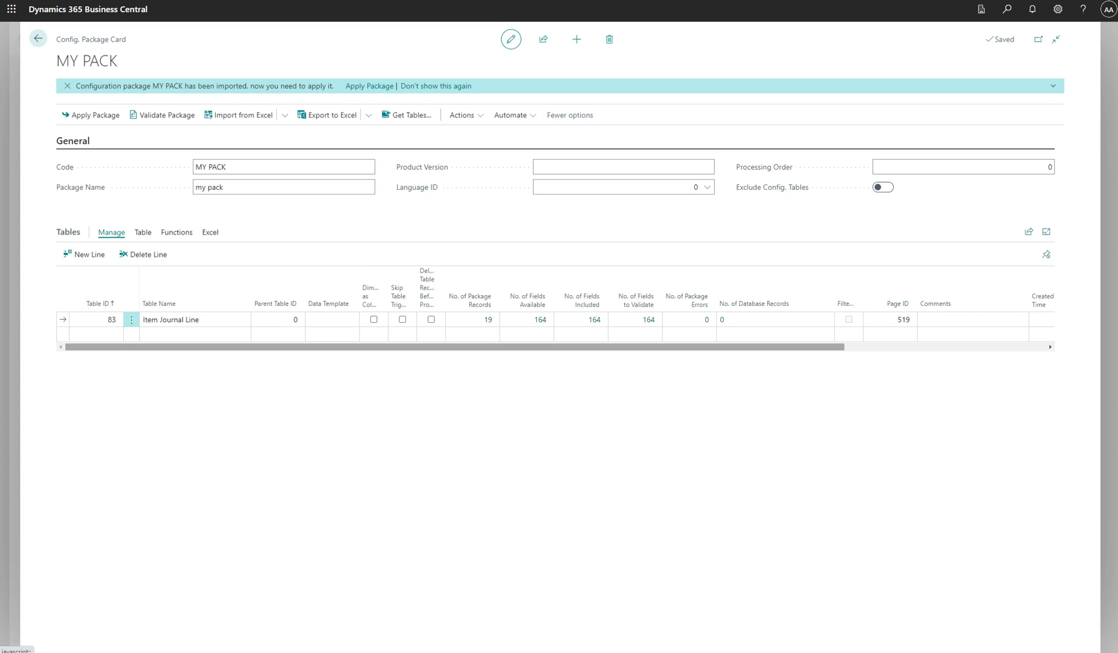
Step: Check the newly imported Item Journal Line package records and try applying the MY PACK package once more
{"action": "left_click", "coordinate": [488, 320]}
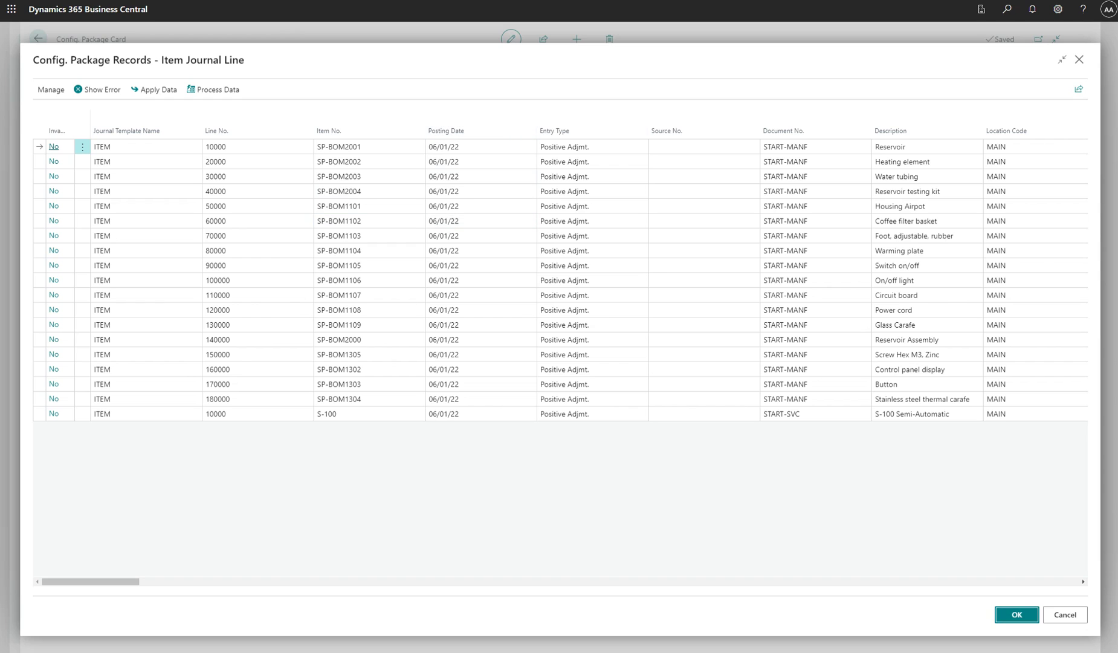
{"action": "left_click", "coordinate": [1016, 614]}
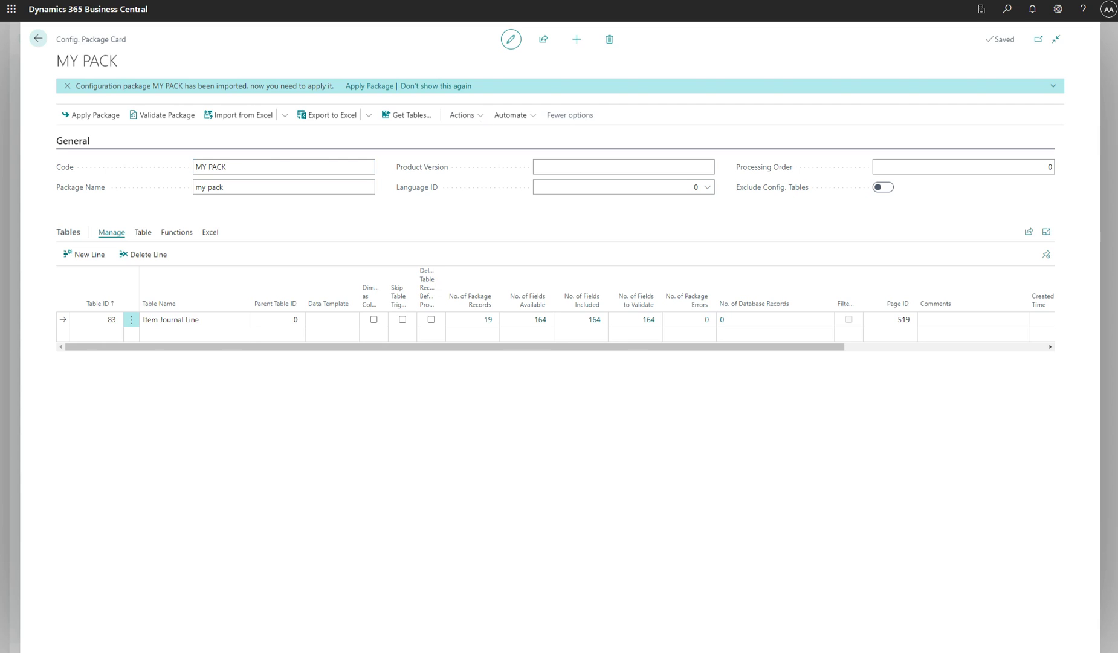
{"action": "left_click", "coordinate": [370, 86]}
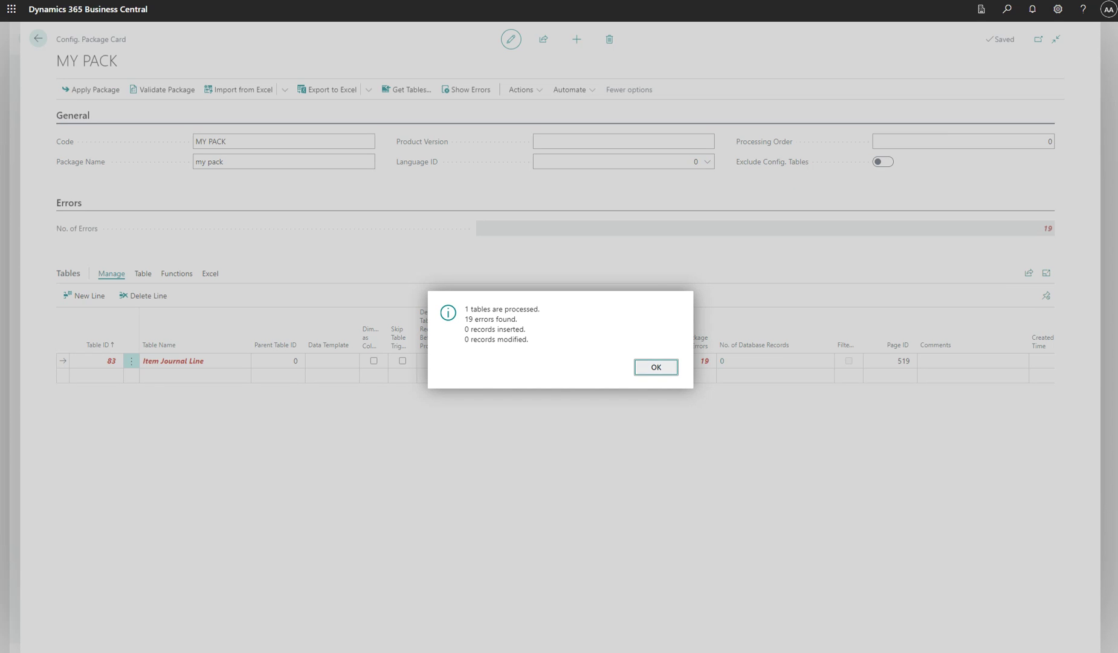
{"action": "left_click", "coordinate": [656, 367]}
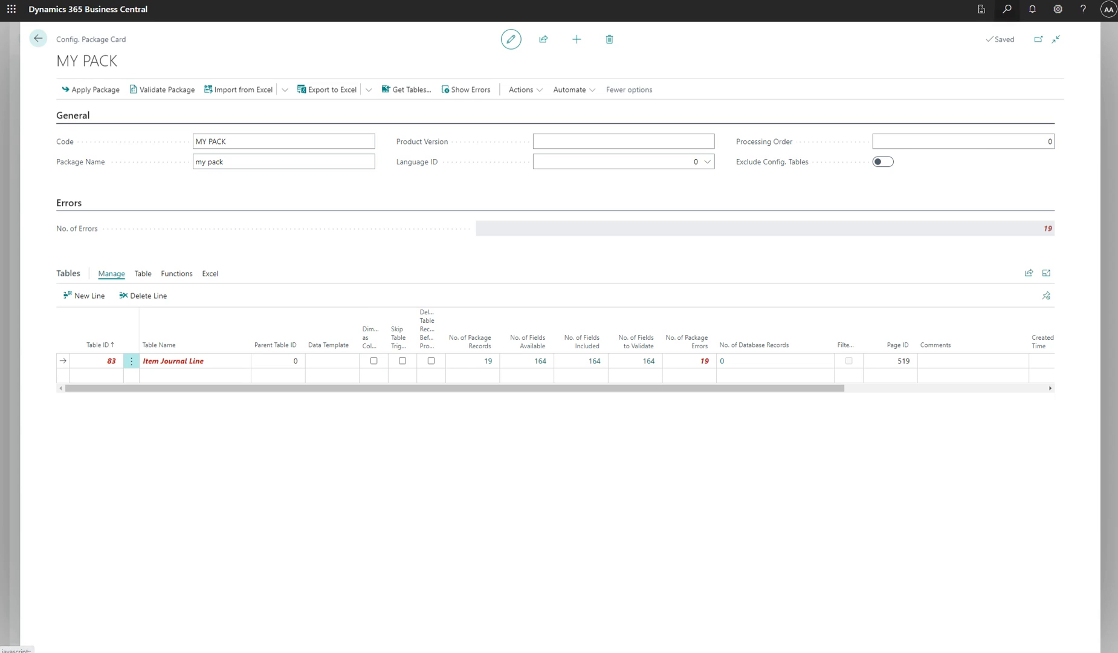
Step: Search for "item journal line", open the Create Item Journal Lines task and view its available entry types
{"action": "left_click", "coordinate": [1007, 10]}
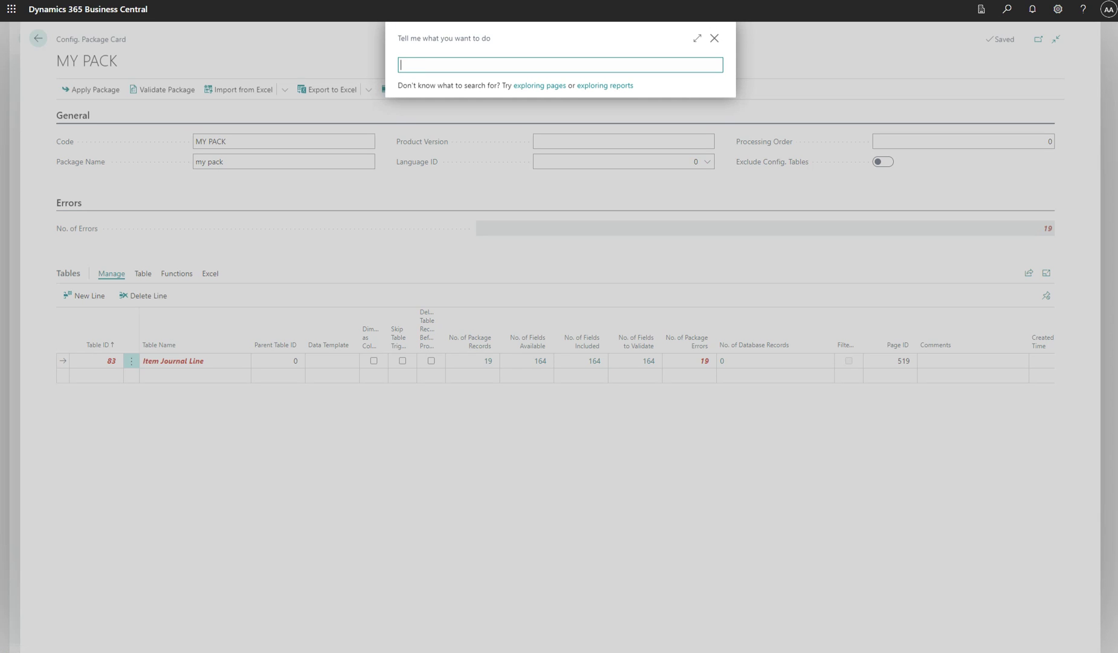
{"action": "type", "text": "item journal line"}
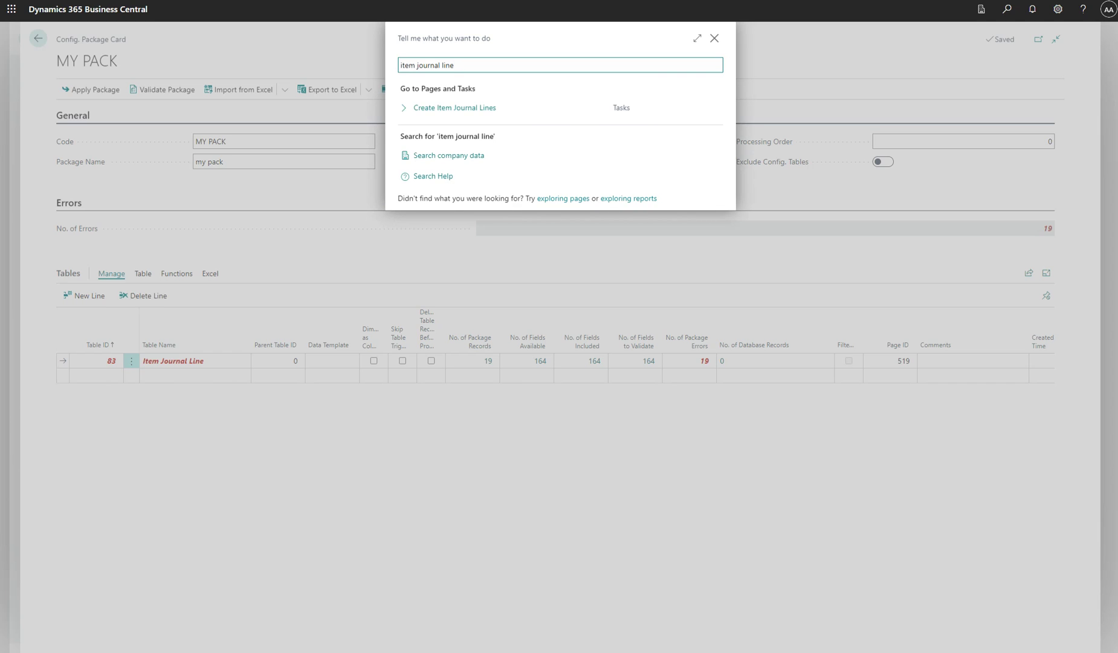
{"action": "key", "text": "Down"}
{"action": "key", "text": "Return"}
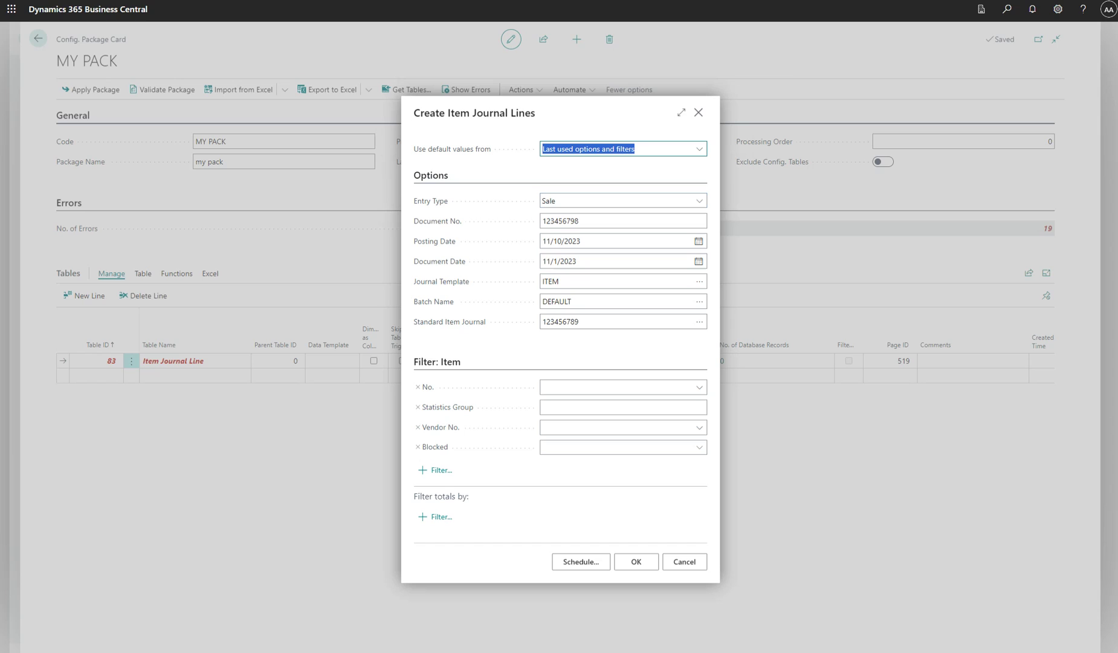
{"action": "left_click", "coordinate": [623, 201]}
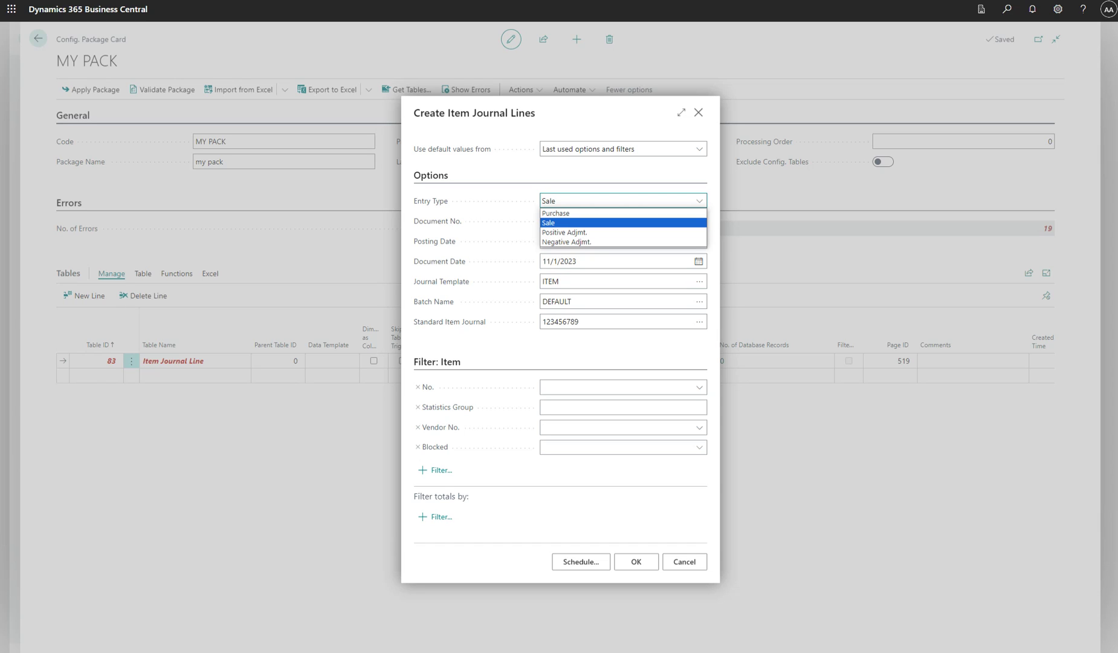
{"action": "key", "text": "Escape"}
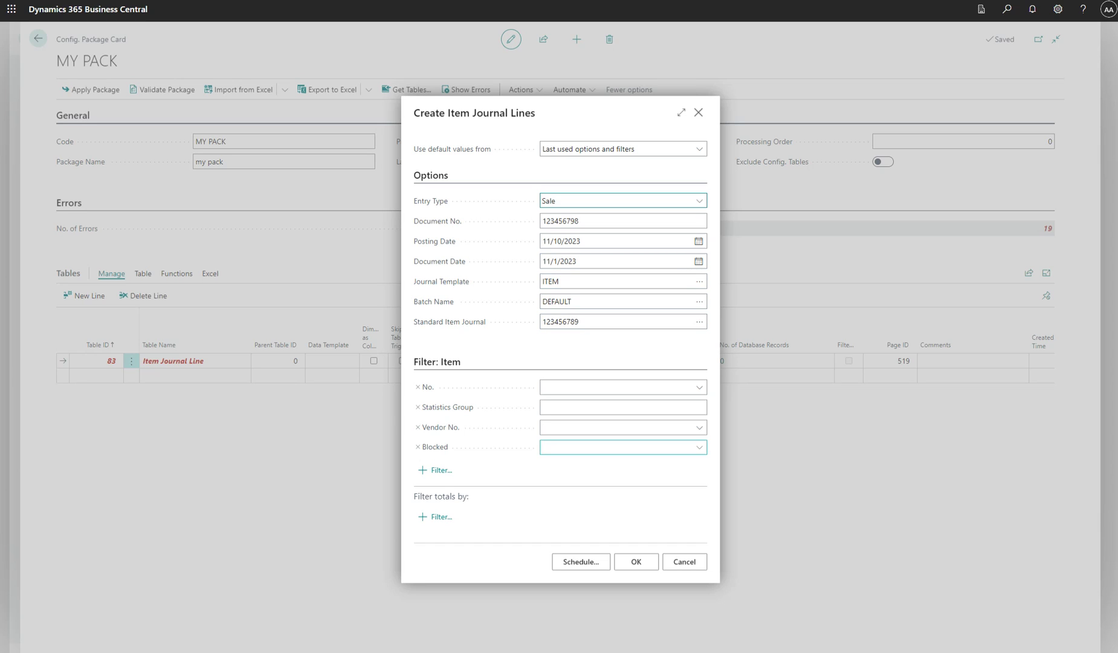
Step: Create the item journal lines with the Sale options already set, and open the Item Journals page by searching for "item journals"
{"action": "left_click", "coordinate": [636, 561]}
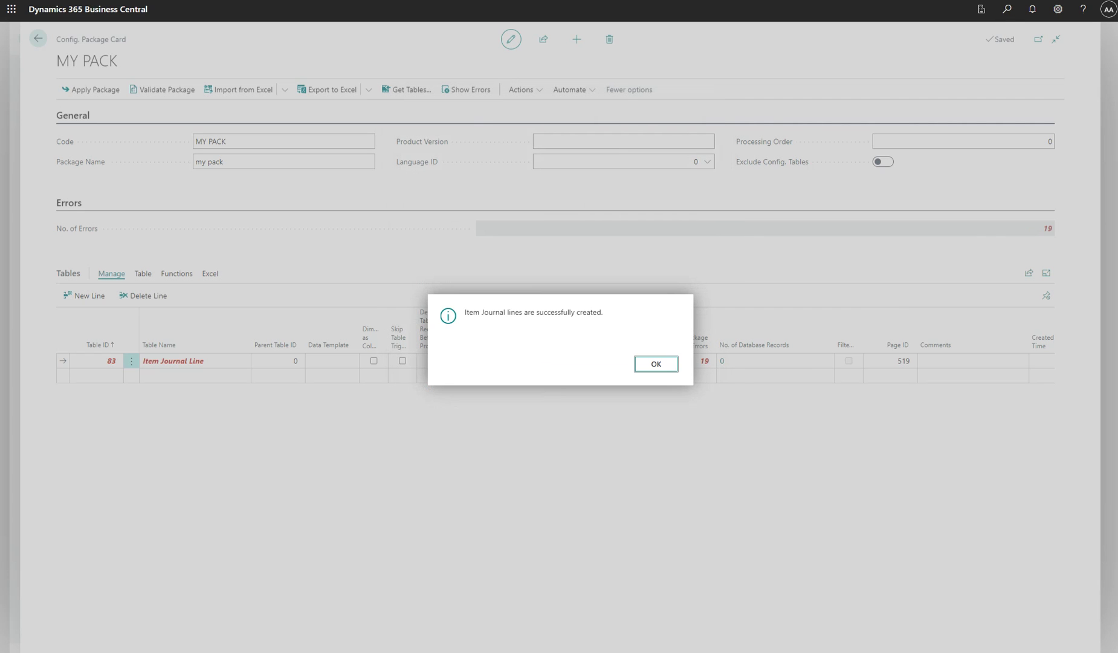
{"action": "left_click", "coordinate": [656, 364]}
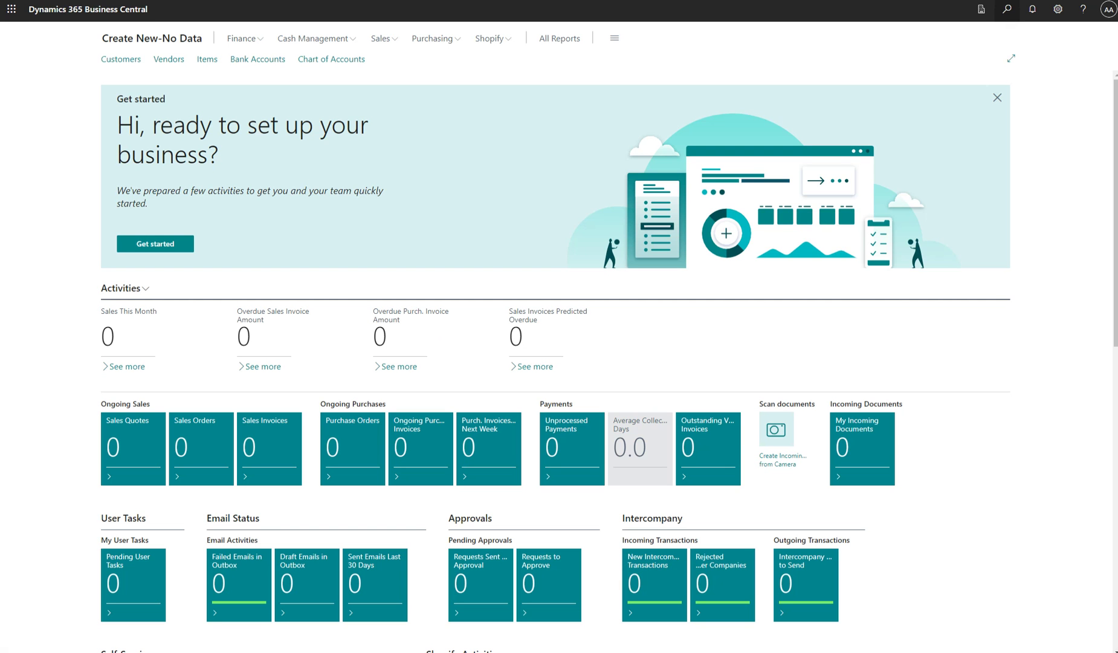
{"action": "left_click", "coordinate": [1006, 9]}
{"action": "type", "text": "item journals"}
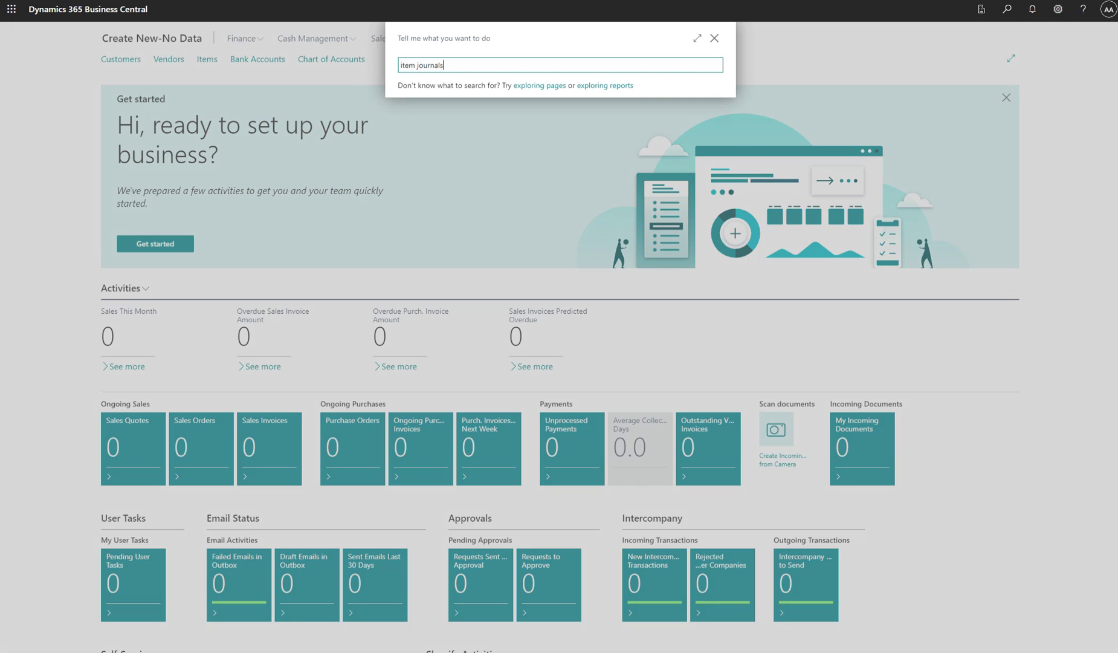
{"action": "key", "text": "Down"}
{"action": "key", "text": "Return"}
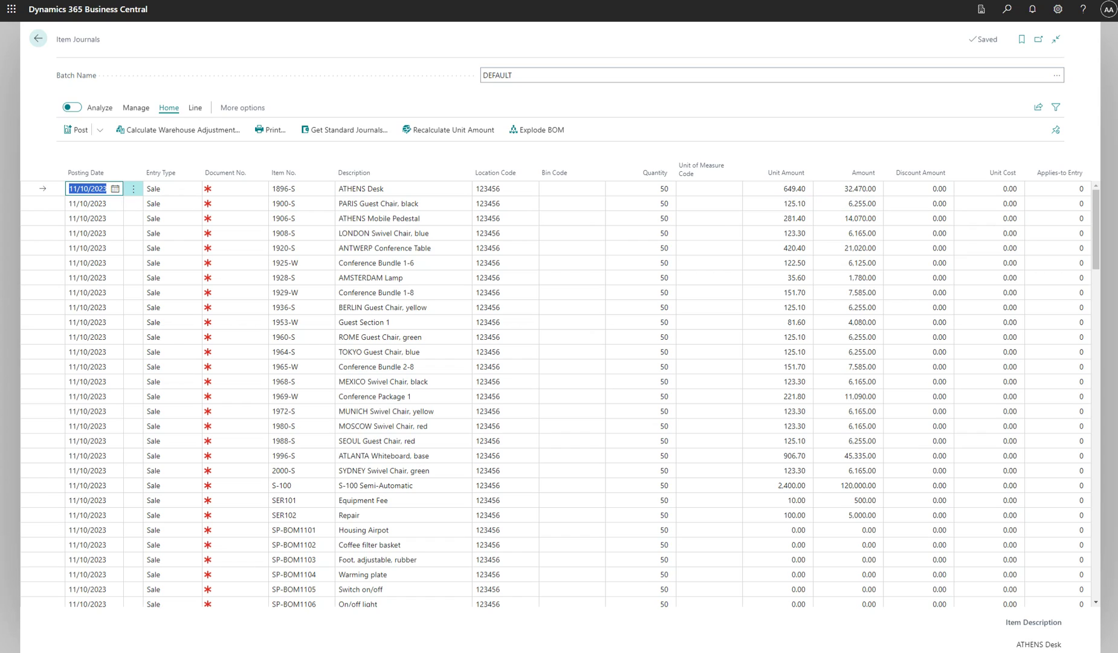
Step: Examine the amount and posting date of the ATHENS Desk line in the DEFAULT batch
{"action": "left_click_drag", "start_coordinate": [877, 189], "coordinate": [841, 188]}
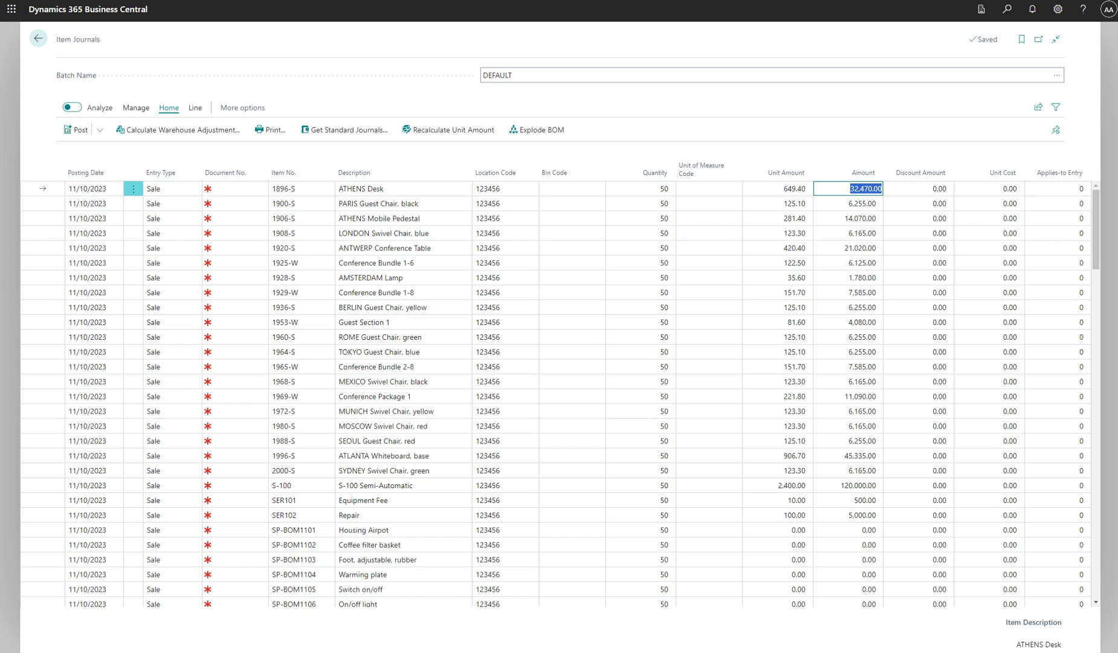
{"action": "left_click", "coordinate": [105, 189]}
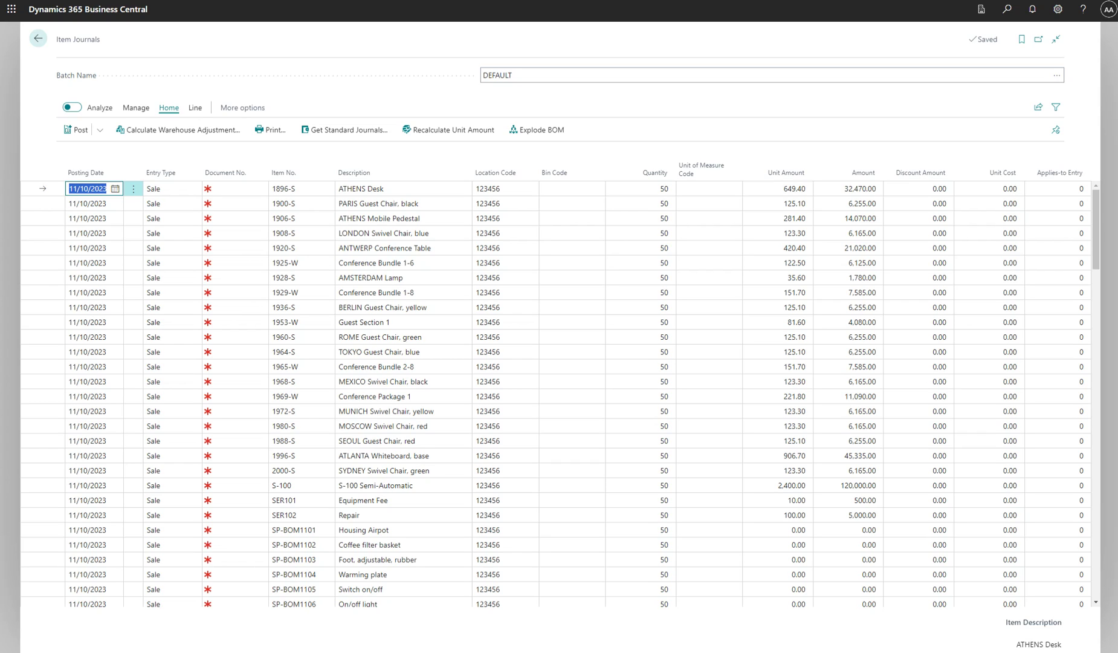
{"action": "left_click_drag", "start_coordinate": [877, 189], "coordinate": [844, 189]}
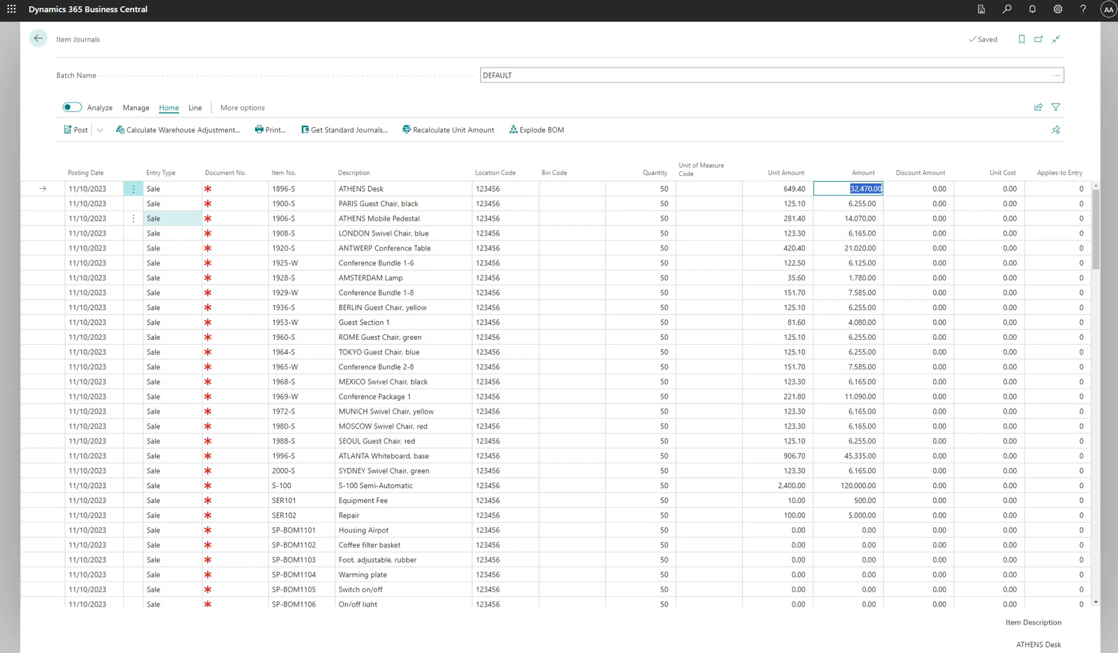
{"action": "left_click_drag", "start_coordinate": [107, 188], "coordinate": [67, 189]}
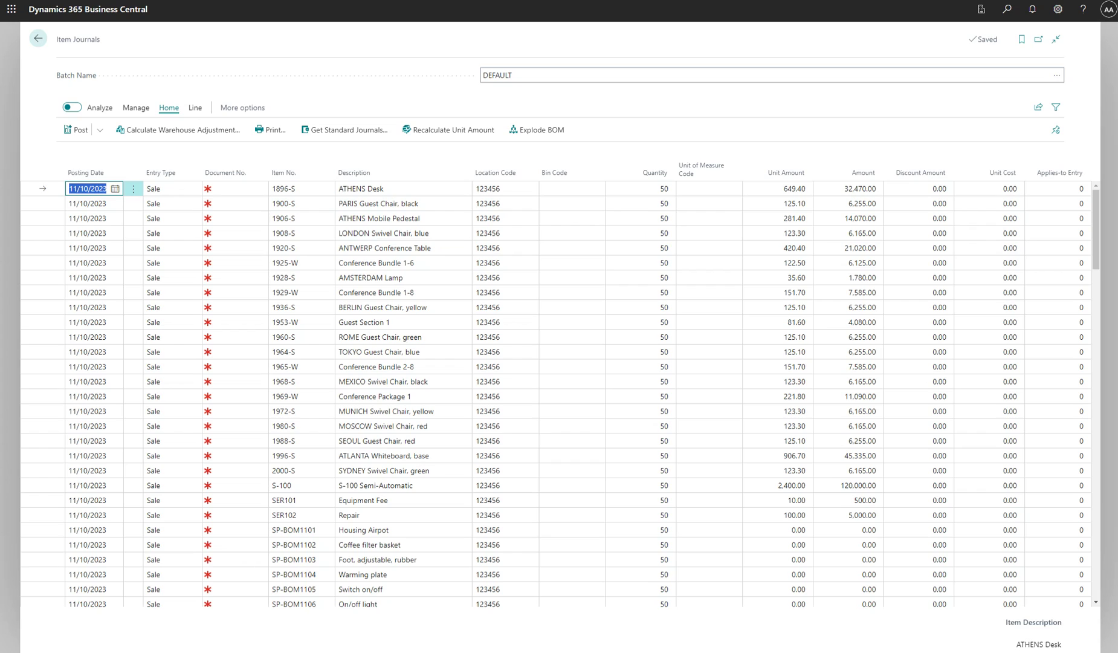
{"action": "left_click_drag", "start_coordinate": [845, 188], "coordinate": [878, 188]}
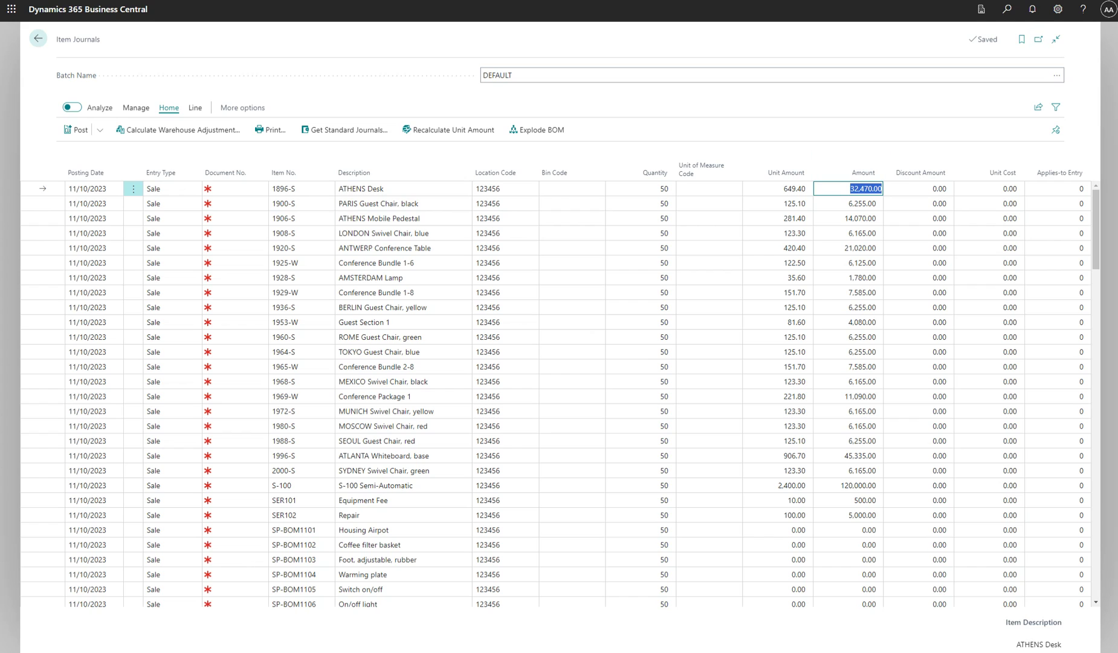
Step: Search for "chart of" and open the Chart of Accounts list
{"action": "left_click", "coordinate": [1007, 10]}
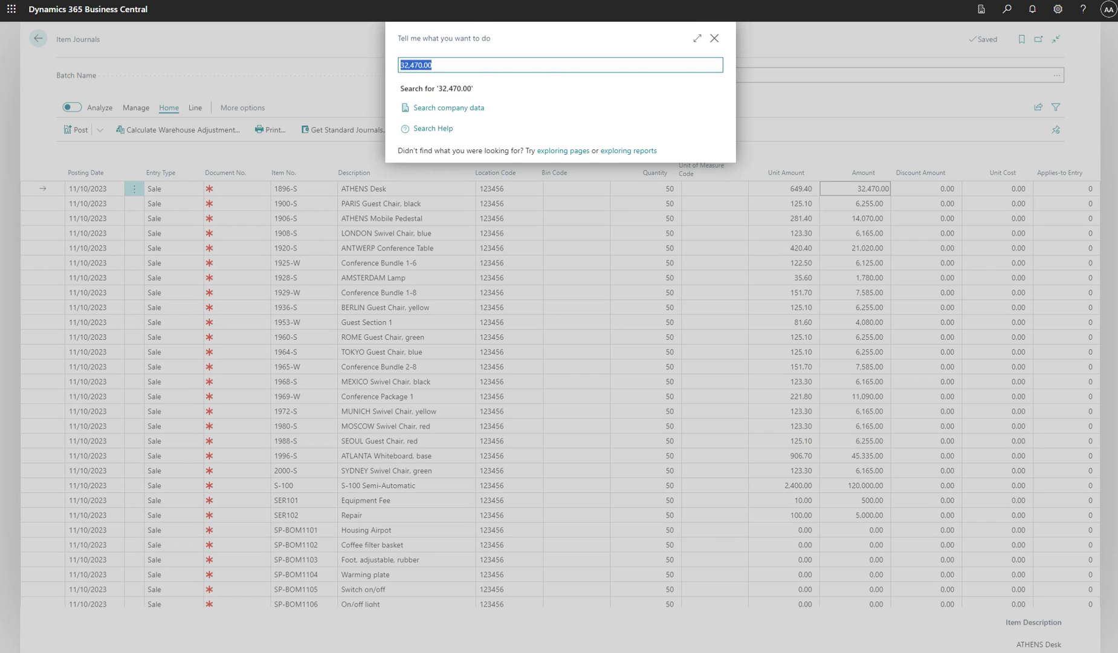
{"action": "type", "text": "chart"}
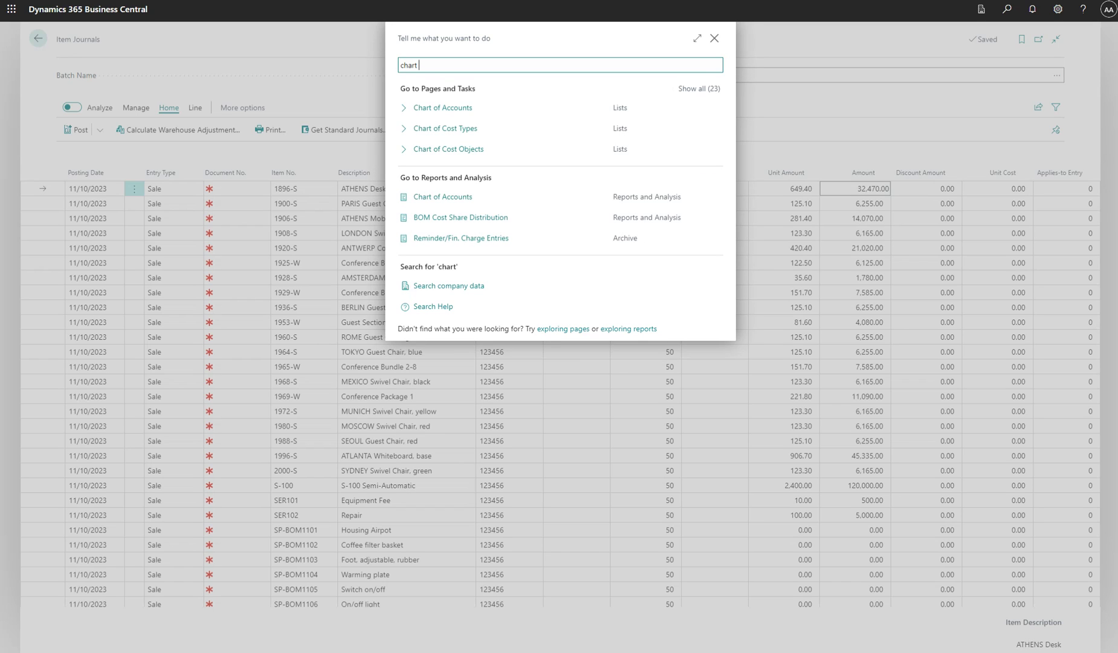
{"action": "type", "text": " of"}
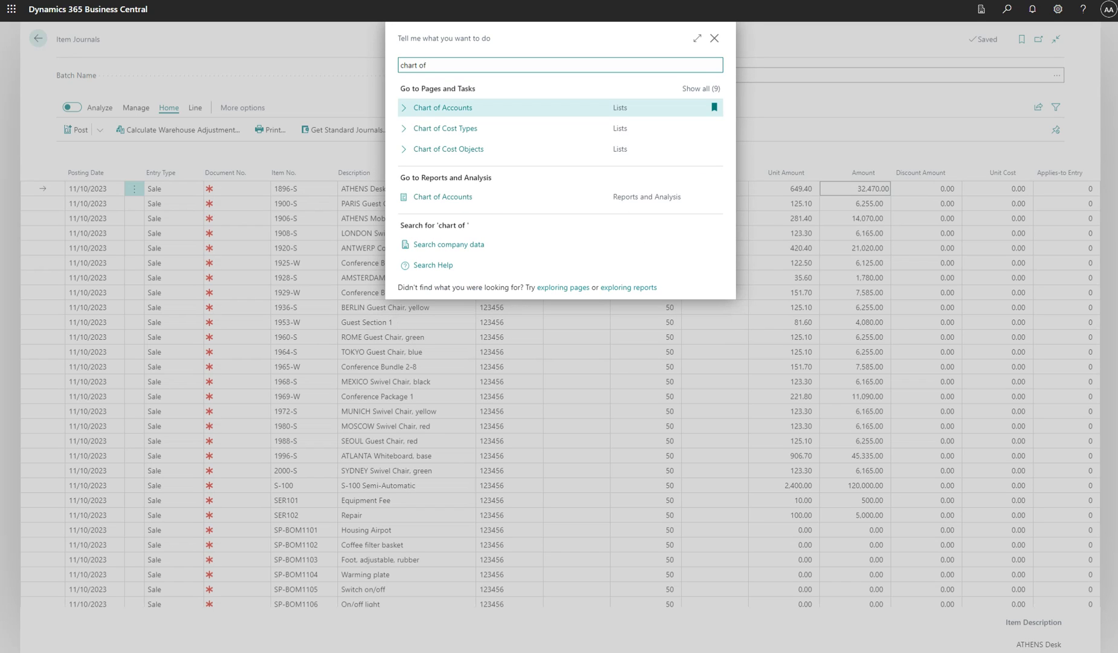
{"action": "left_click", "coordinate": [443, 107]}
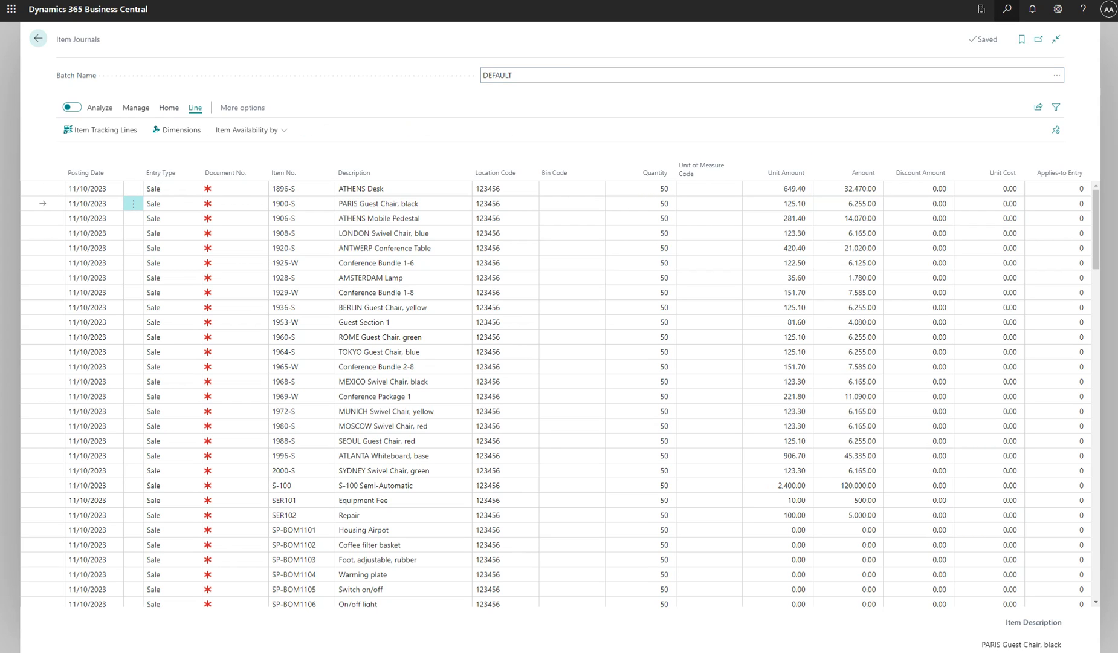
Step: Search for "item journal line" and open the Create Item Journal Lines task again
{"action": "left_click", "coordinate": [1007, 9]}
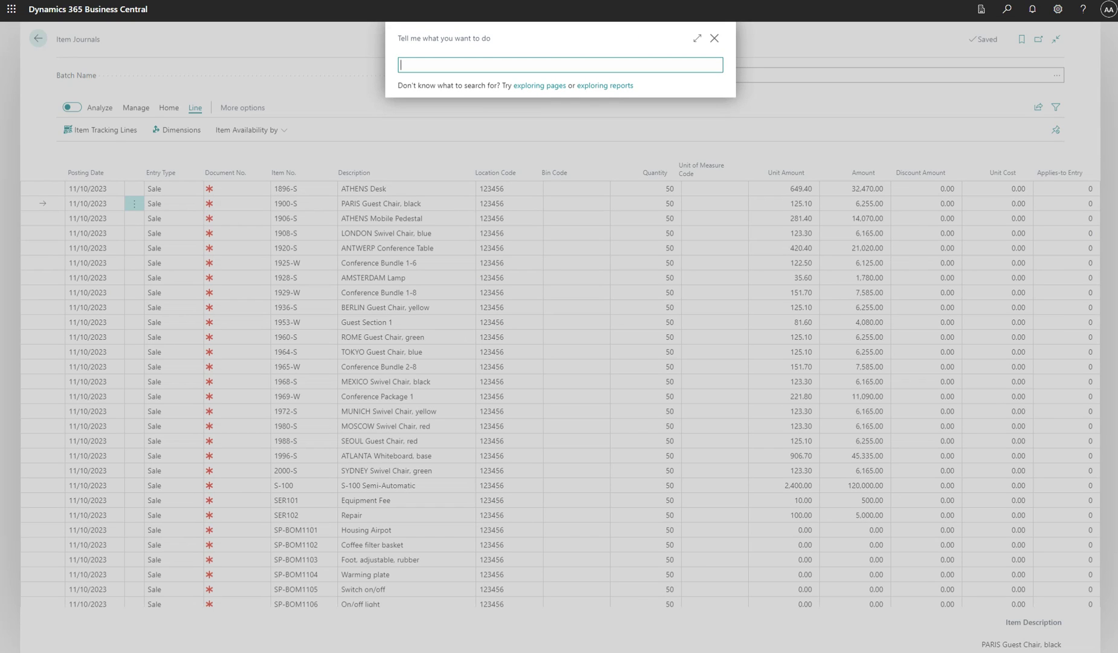
{"action": "type", "text": "item journal line"}
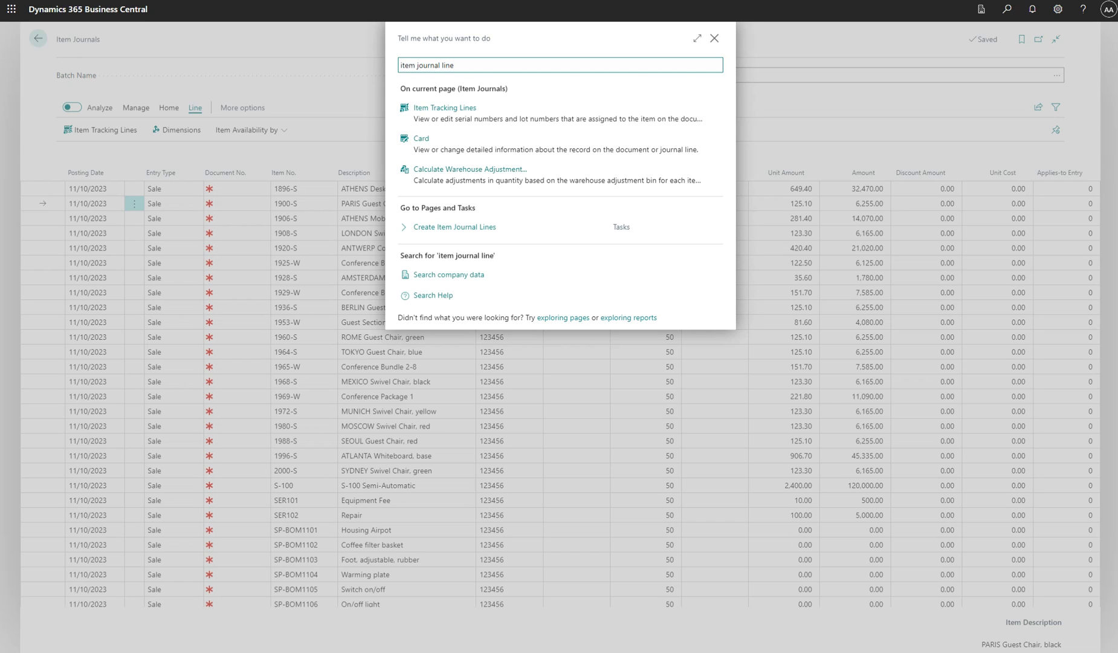
{"action": "key", "text": "Down"}
{"action": "key", "text": "Down"}
{"action": "key", "text": "Down"}
{"action": "key", "text": "Down"}
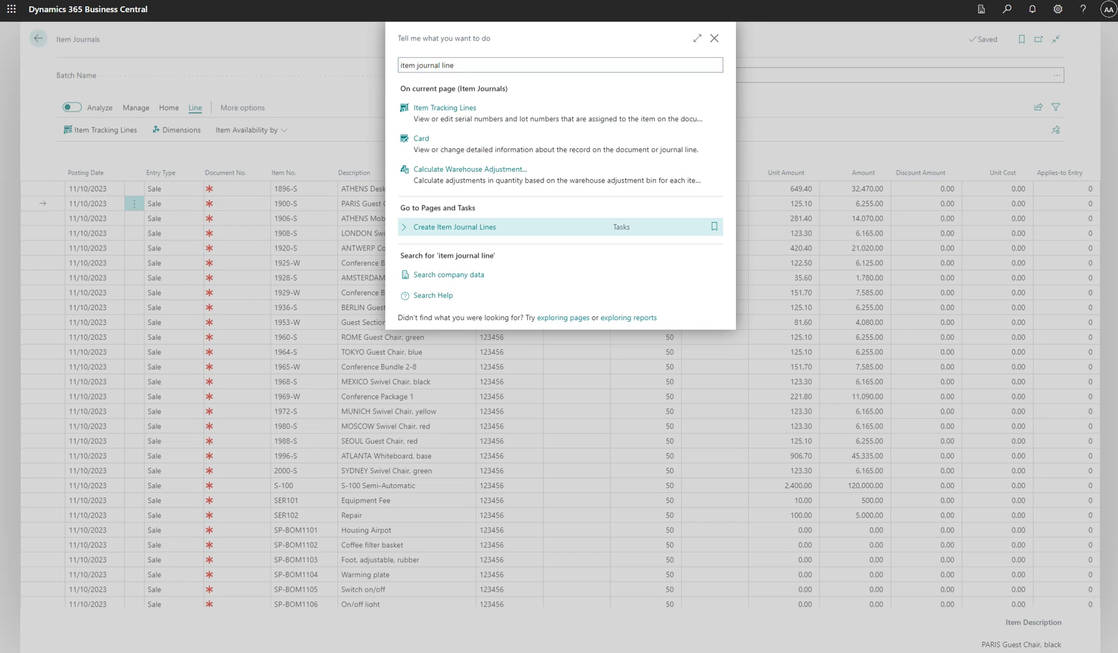
{"action": "key", "text": "Return"}
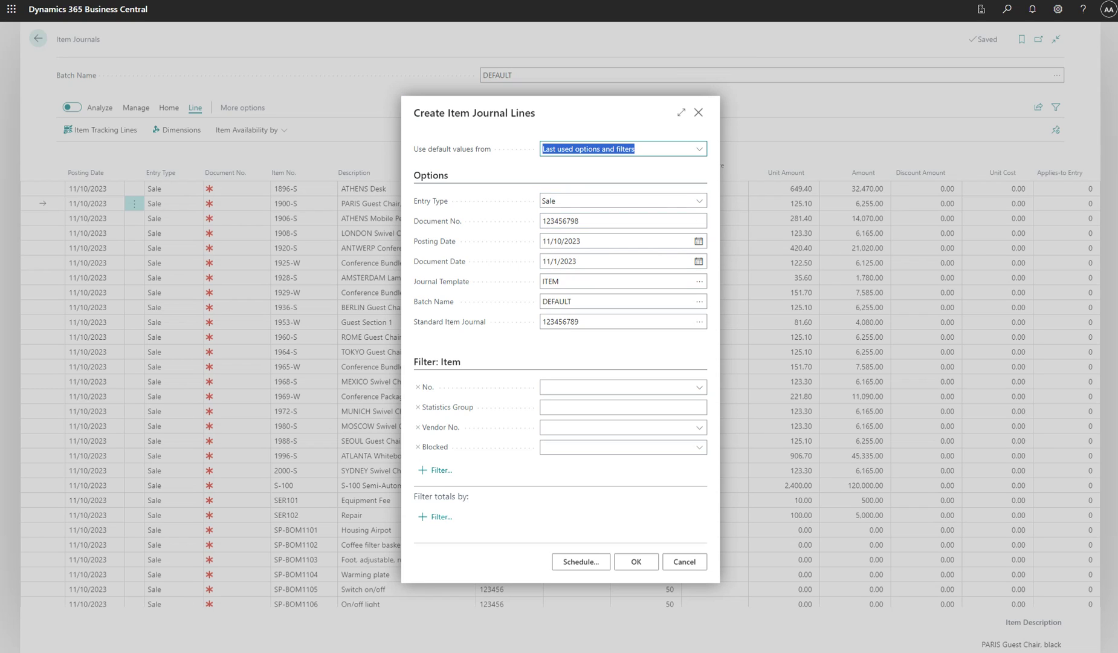
Step: Set the task's options to document number 999999, posting date 11/1/2023 and standard item journal 123456789
{"action": "key", "text": "Tab"}
{"action": "key", "text": "Tab"}
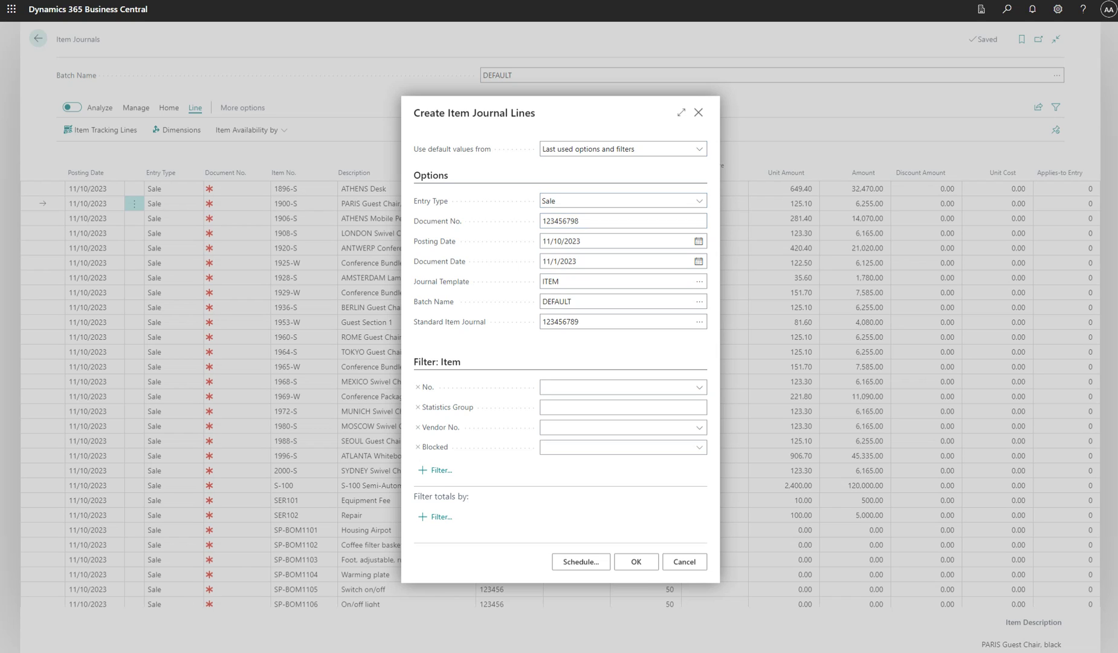
{"action": "left_click_drag", "start_coordinate": [578, 222], "coordinate": [512, 220]}
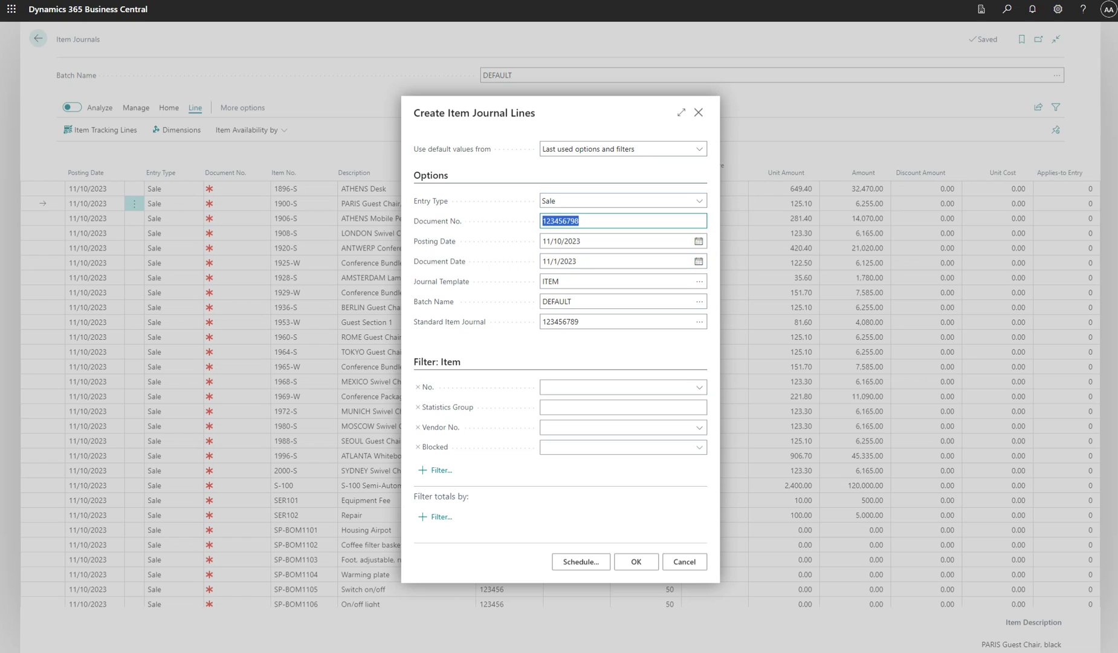
{"action": "type", "text": "999999"}
{"action": "left_click", "coordinate": [699, 241]}
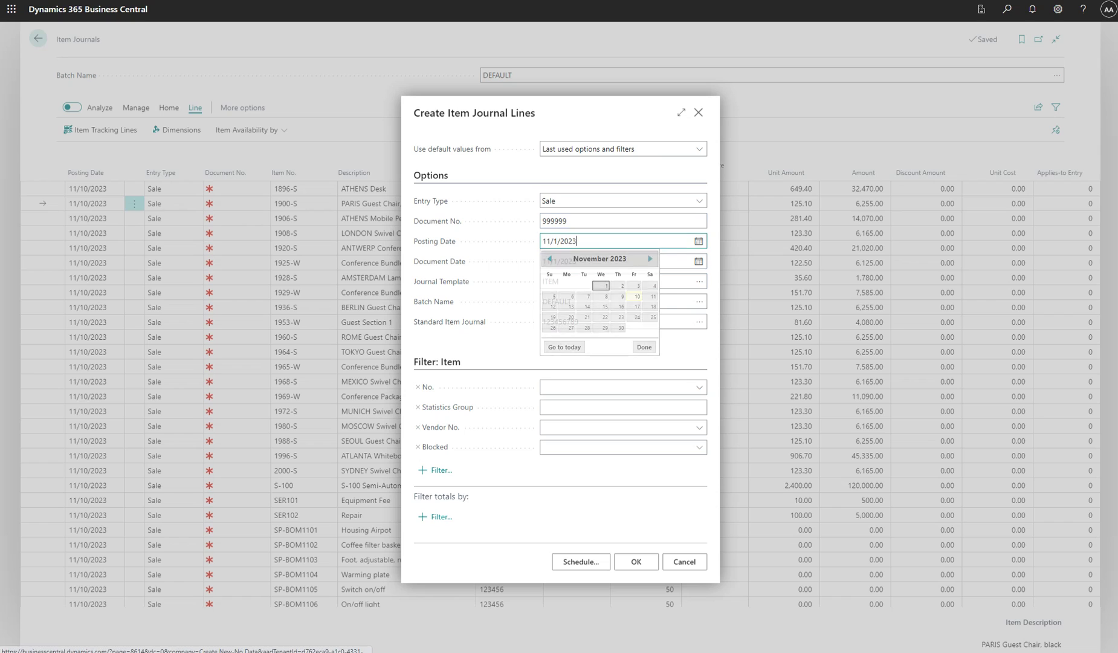
{"action": "left_click", "coordinate": [606, 285]}
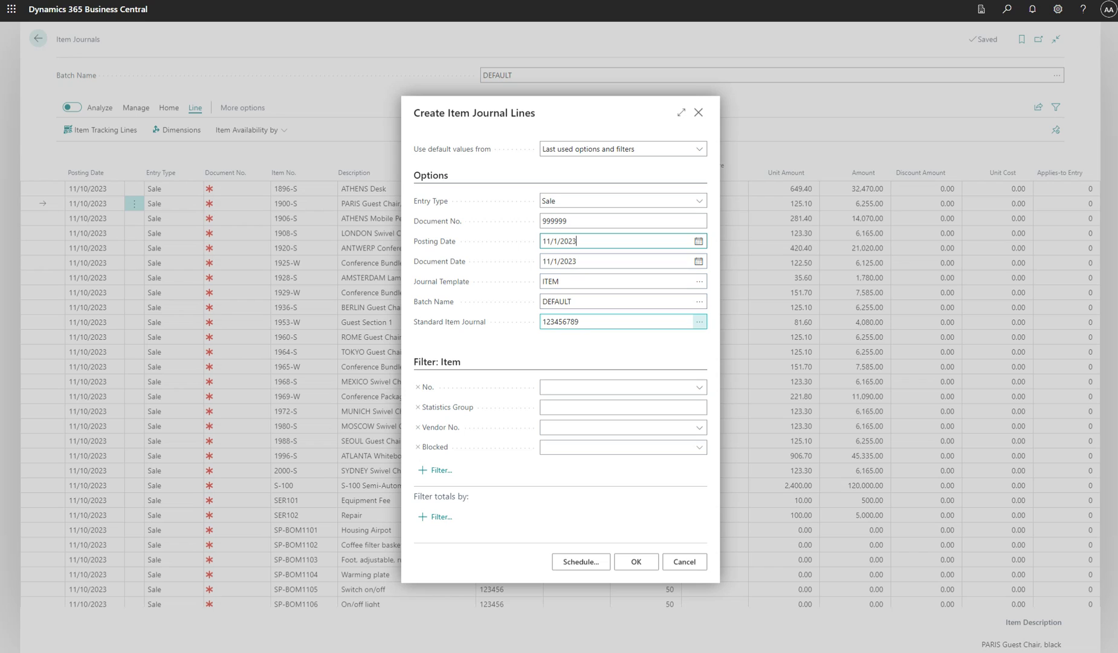
{"action": "left_click", "coordinate": [699, 321]}
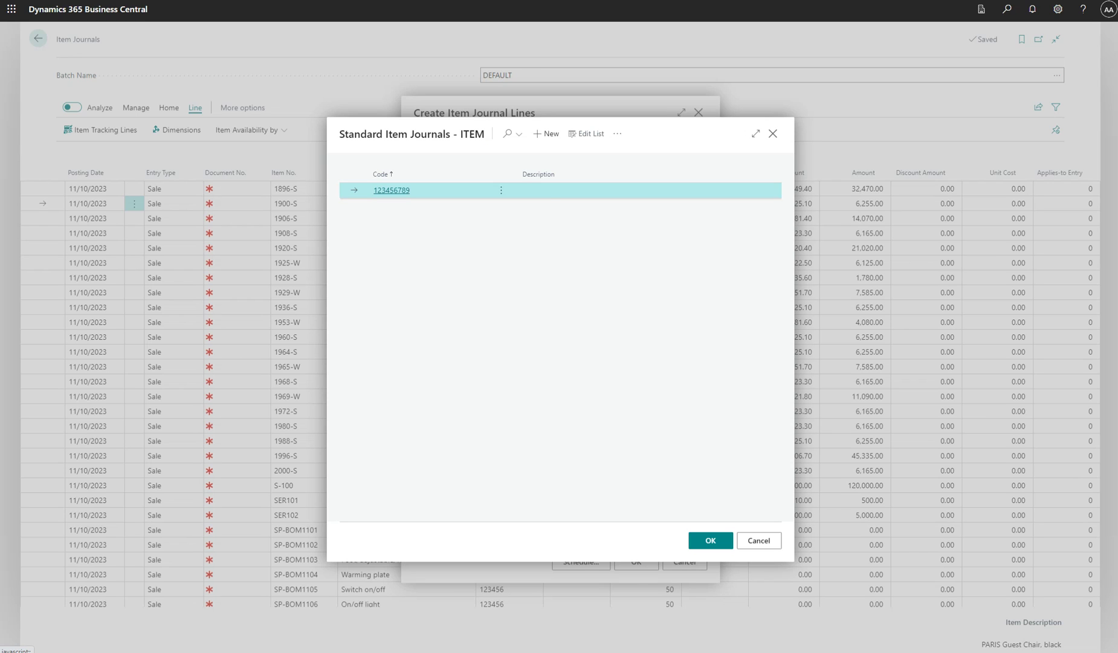
{"action": "key", "text": "Return"}
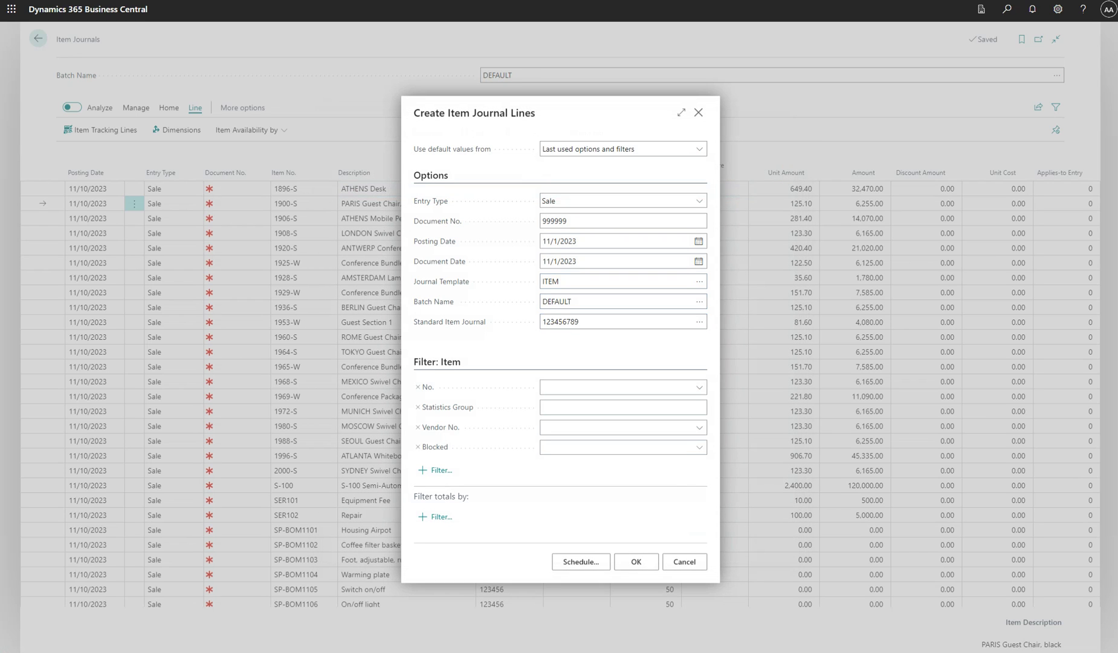
Step: Filter the items by number SP-BOM1305, statistics group "screws", vendor Fabrikam, Inc. and Blocked set to No
{"action": "left_click", "coordinate": [699, 387]}
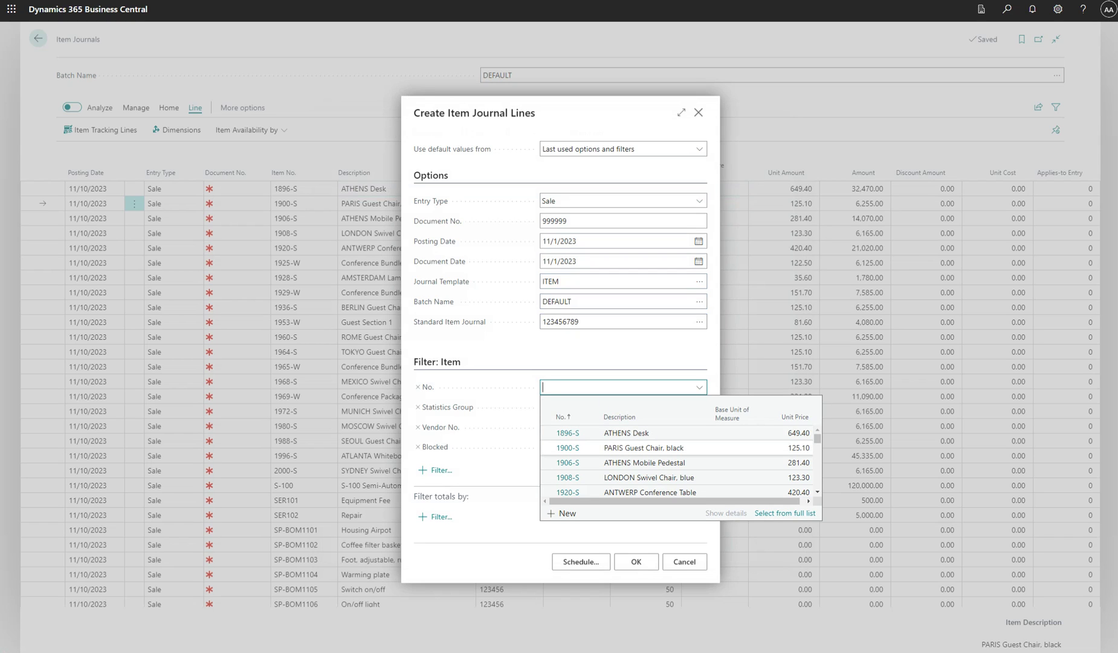
{"action": "scroll", "coordinate": [680, 462], "scroll_direction": "down", "scroll_amount": 5}
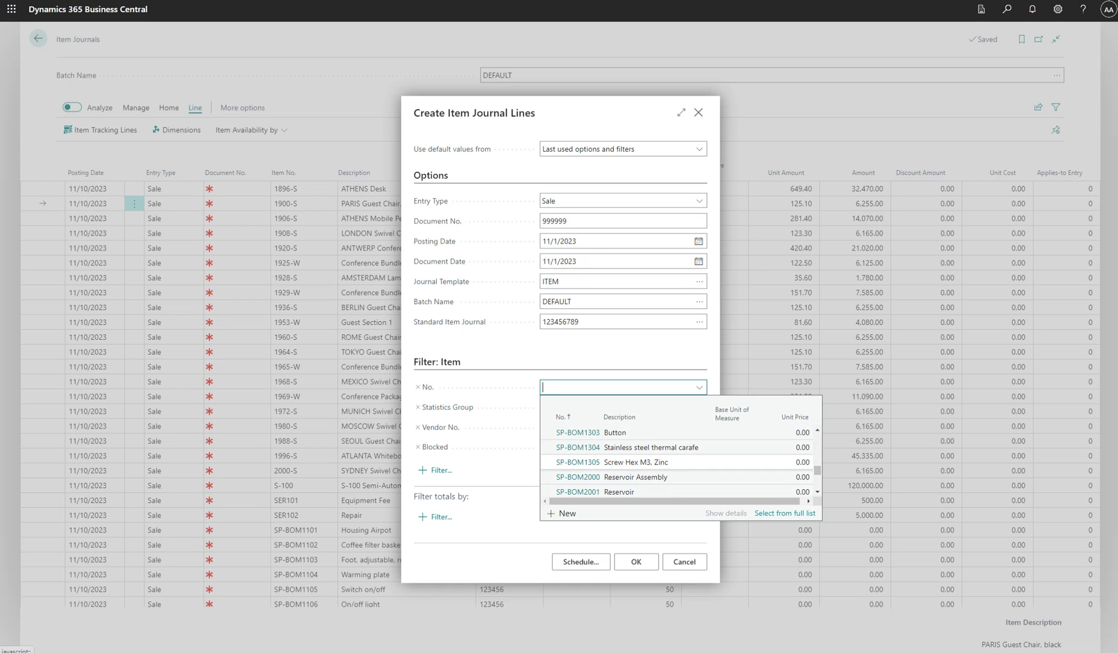
{"action": "left_click", "coordinate": [635, 461]}
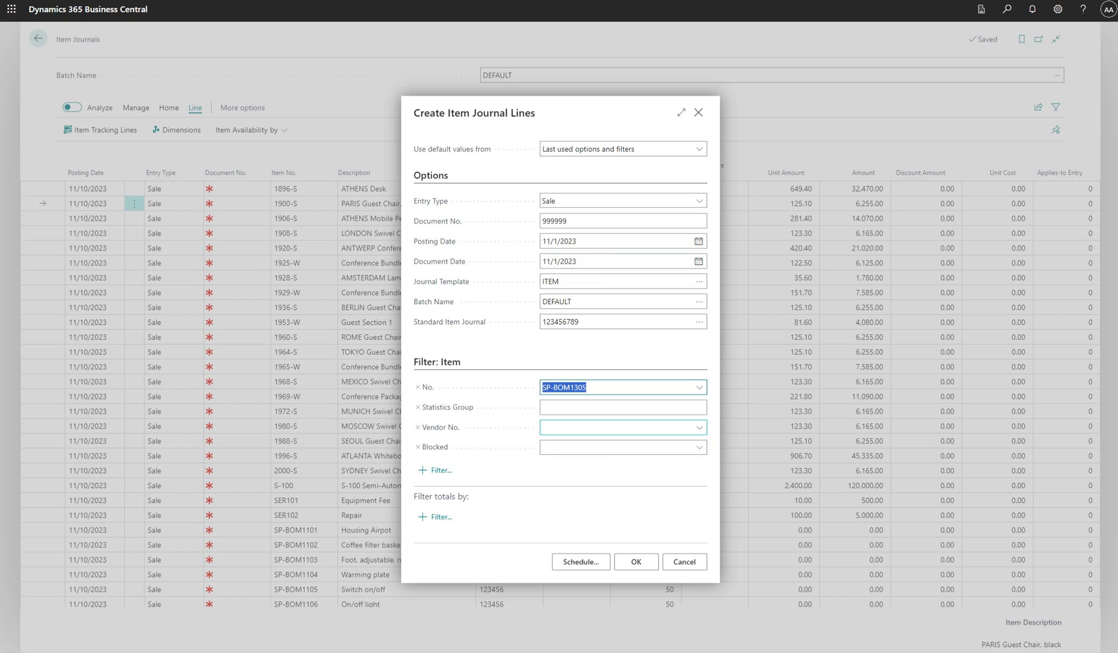
{"action": "left_click", "coordinate": [623, 407]}
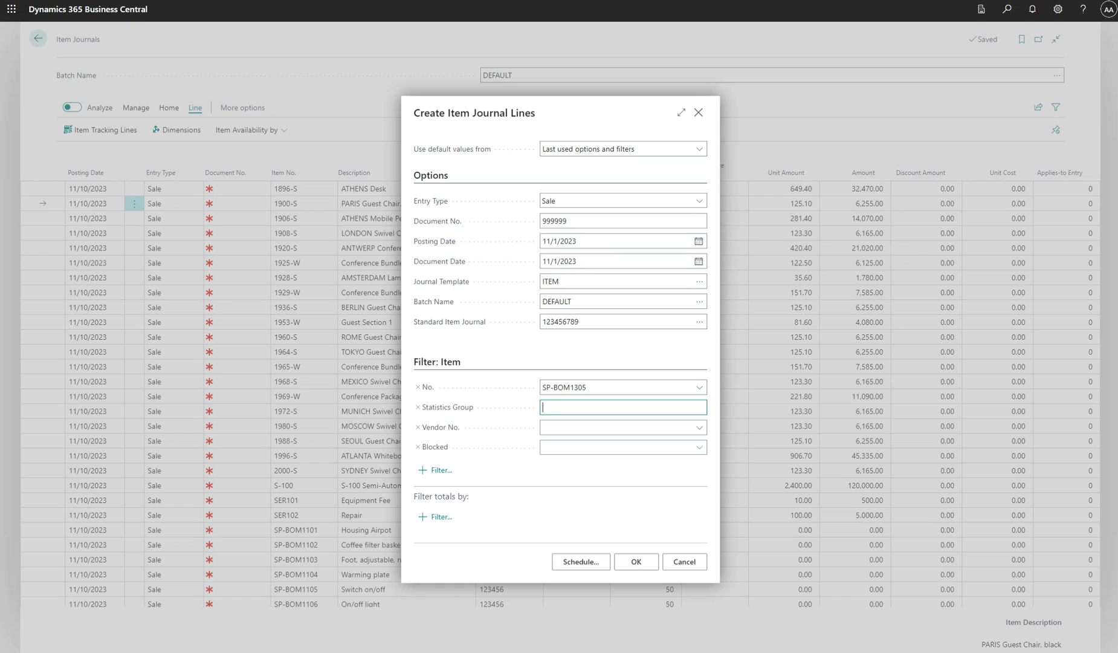
{"action": "type", "text": "screws"}
{"action": "left_click", "coordinate": [699, 427]}
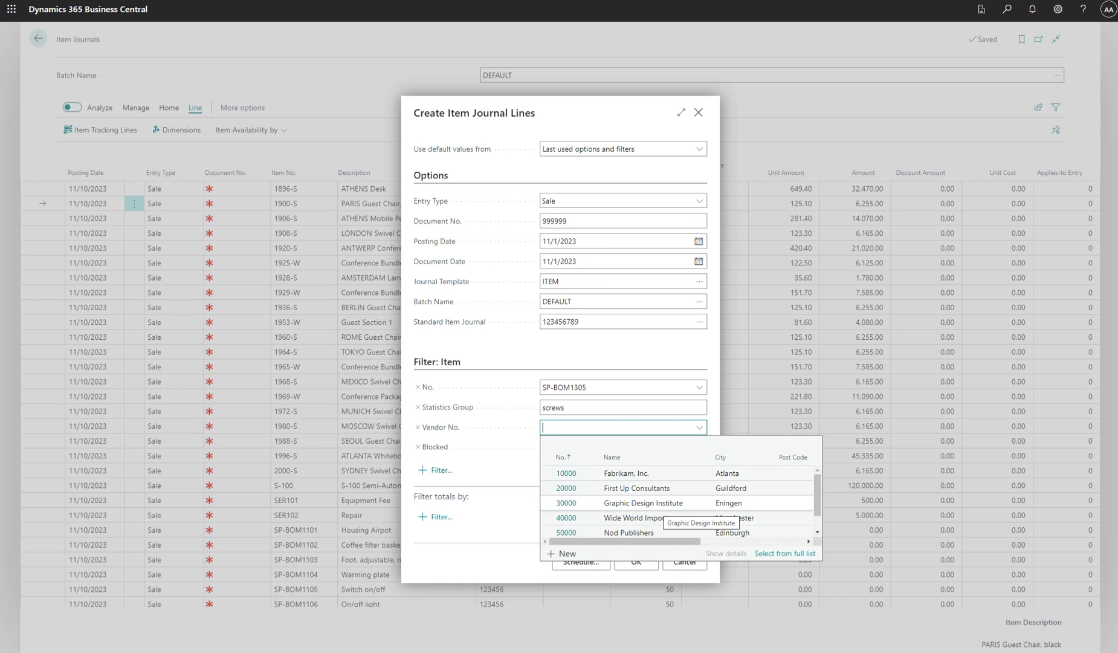
{"action": "left_click", "coordinate": [566, 473]}
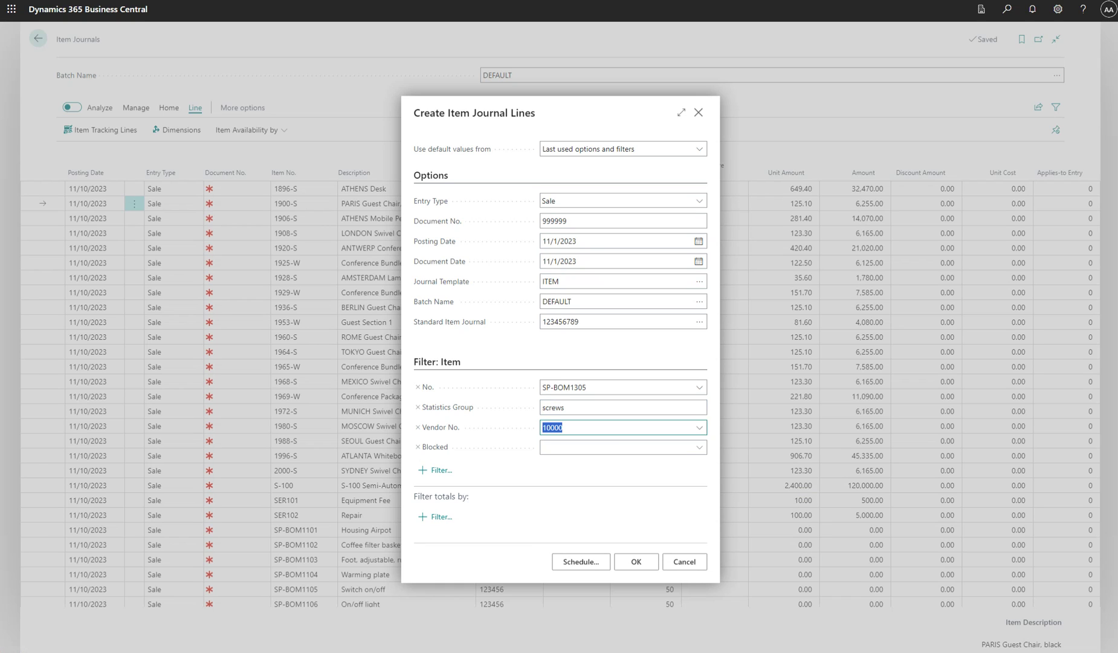
{"action": "left_click", "coordinate": [617, 447]}
{"action": "left_click", "coordinate": [598, 469]}
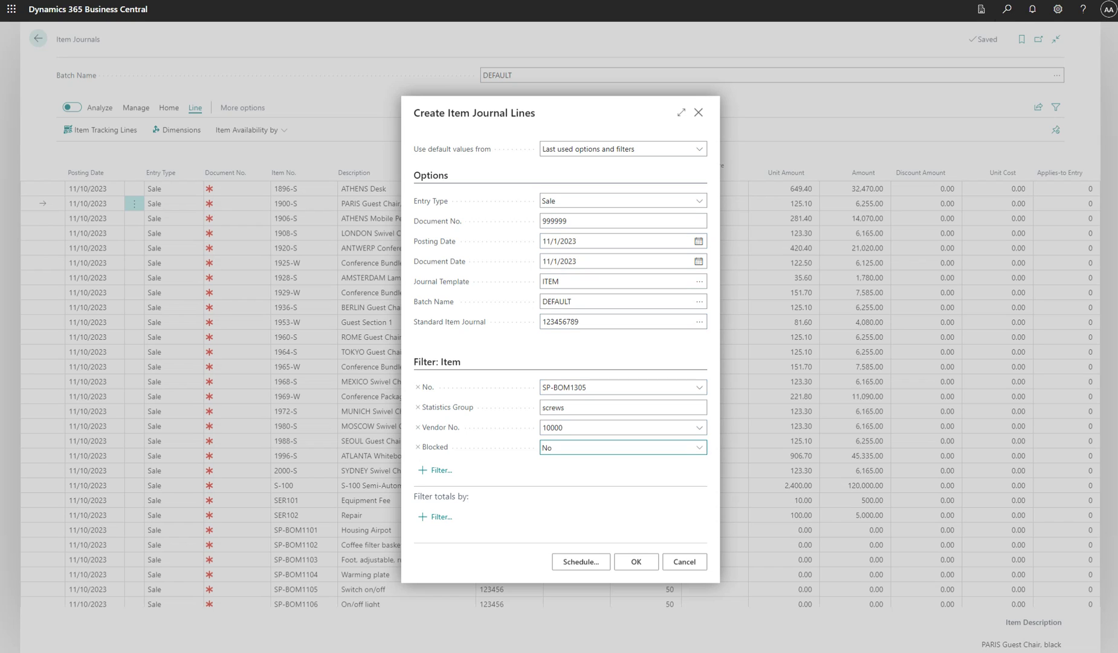
Step: Try to create the item journal lines, and run the creation again with the Statistics Group filter cleared
{"action": "left_click", "coordinate": [635, 561]}
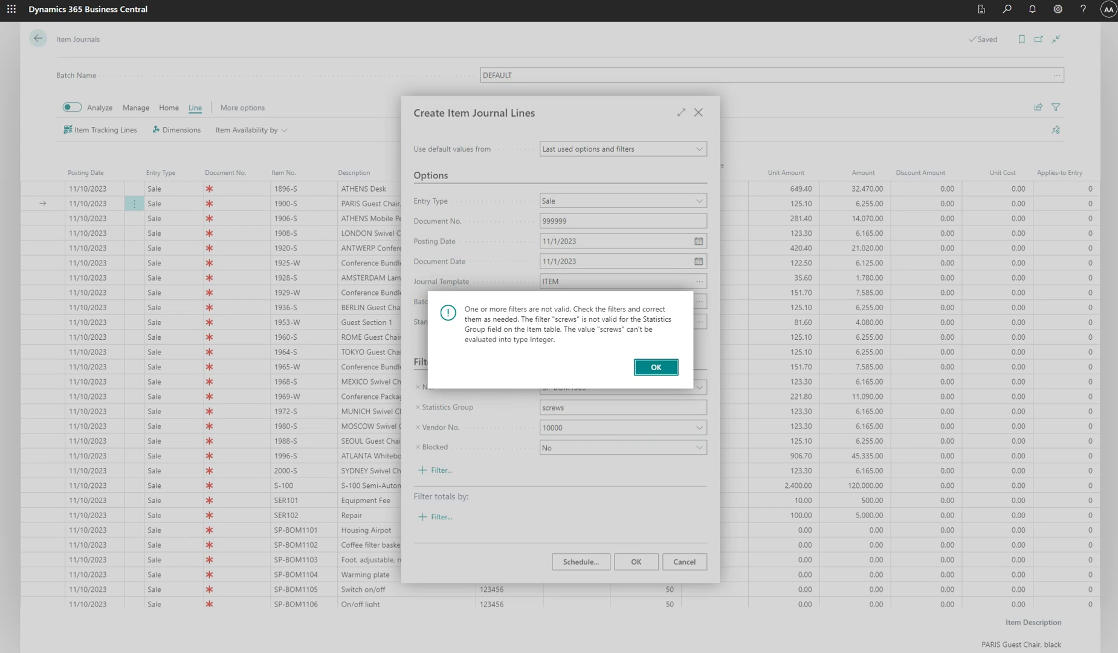
{"action": "key", "text": "Return"}
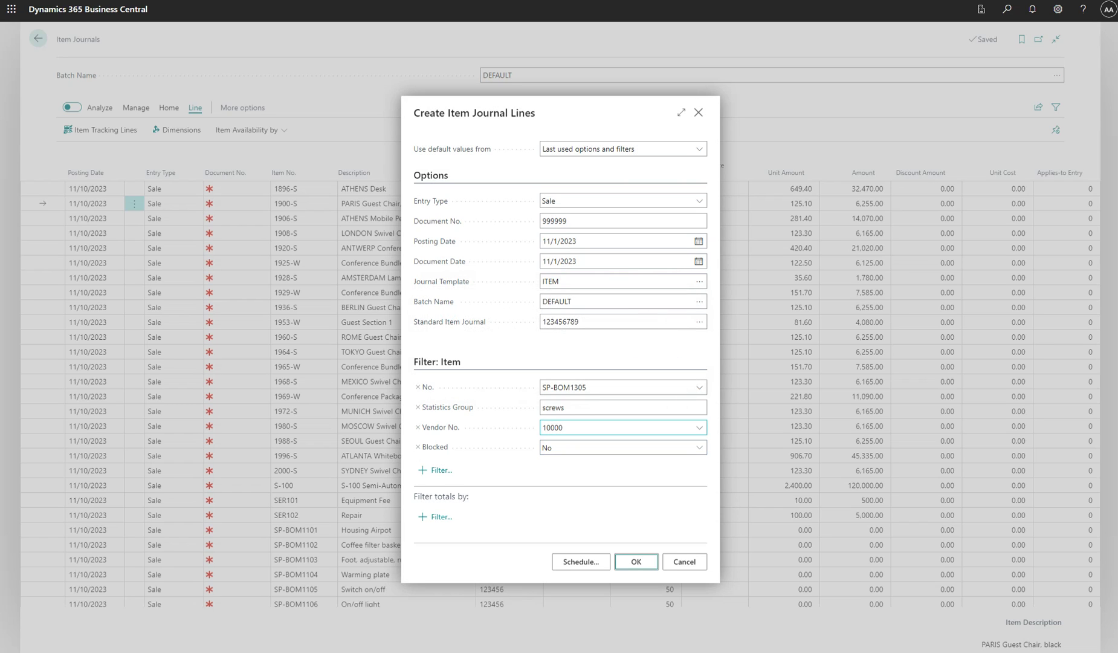
{"action": "left_click", "coordinate": [604, 407]}
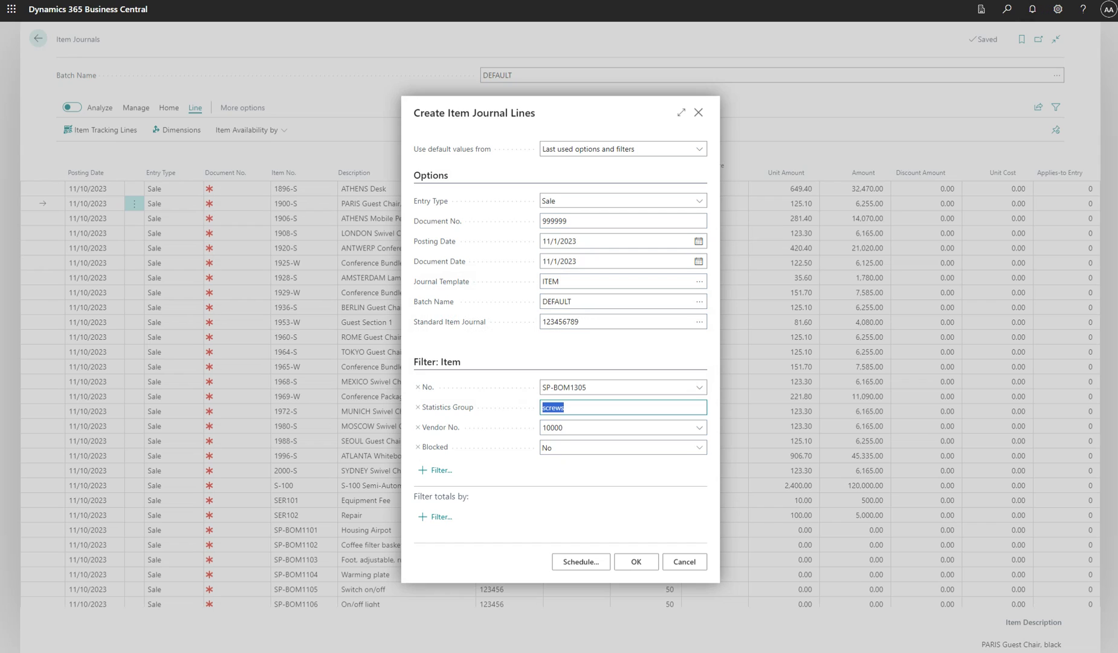
{"action": "key", "text": "BackSpace"}
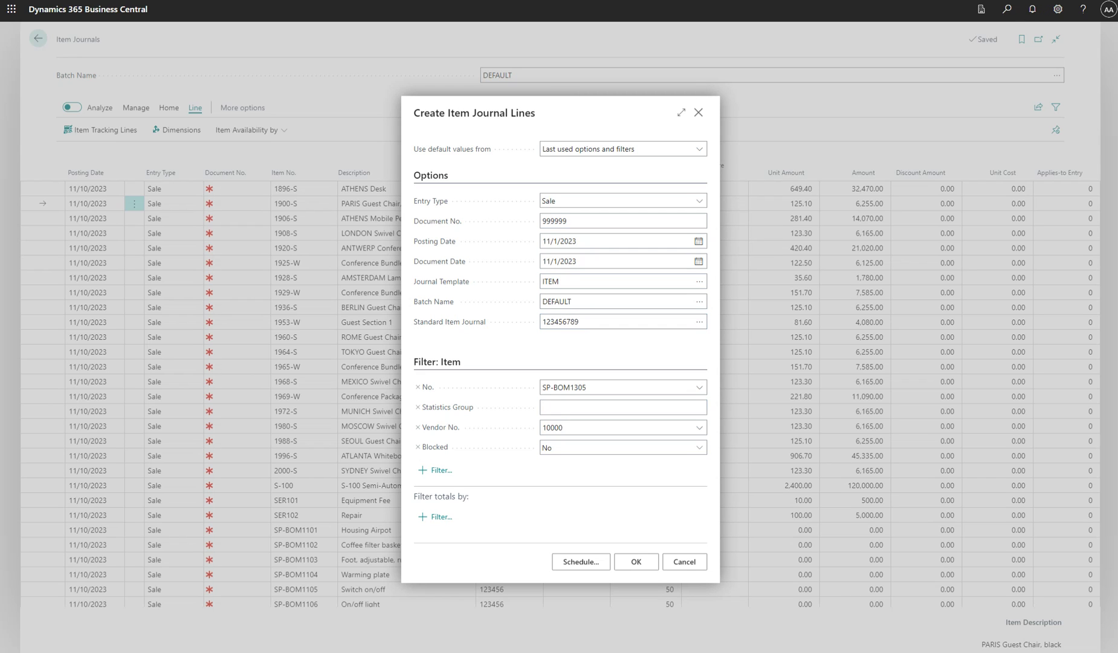
{"action": "key", "text": "Return"}
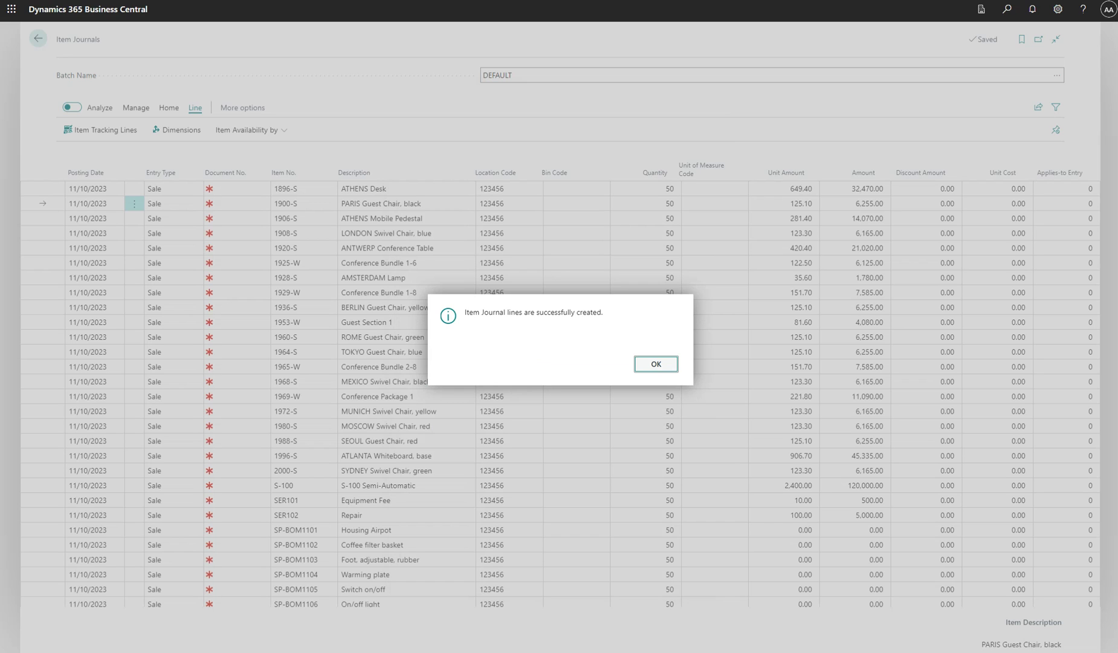
Step: Dismiss the line-creation message, return from the DEFAULT item journal to the home page and close the in-page text search
{"action": "key", "text": "Return"}
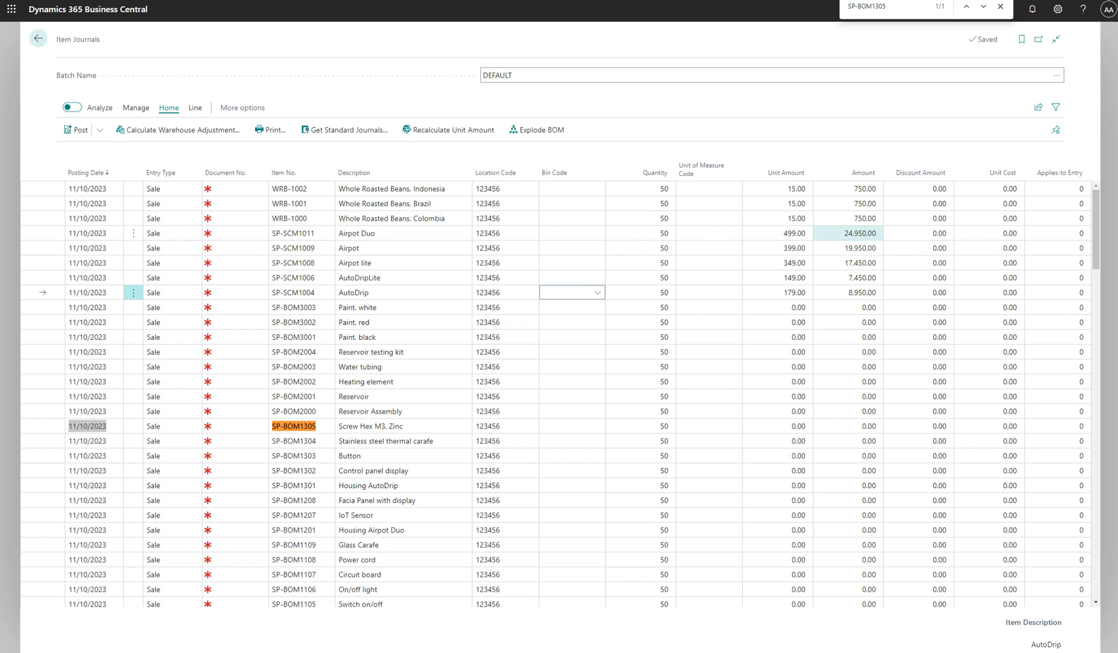
{"action": "left_click", "coordinate": [39, 38]}
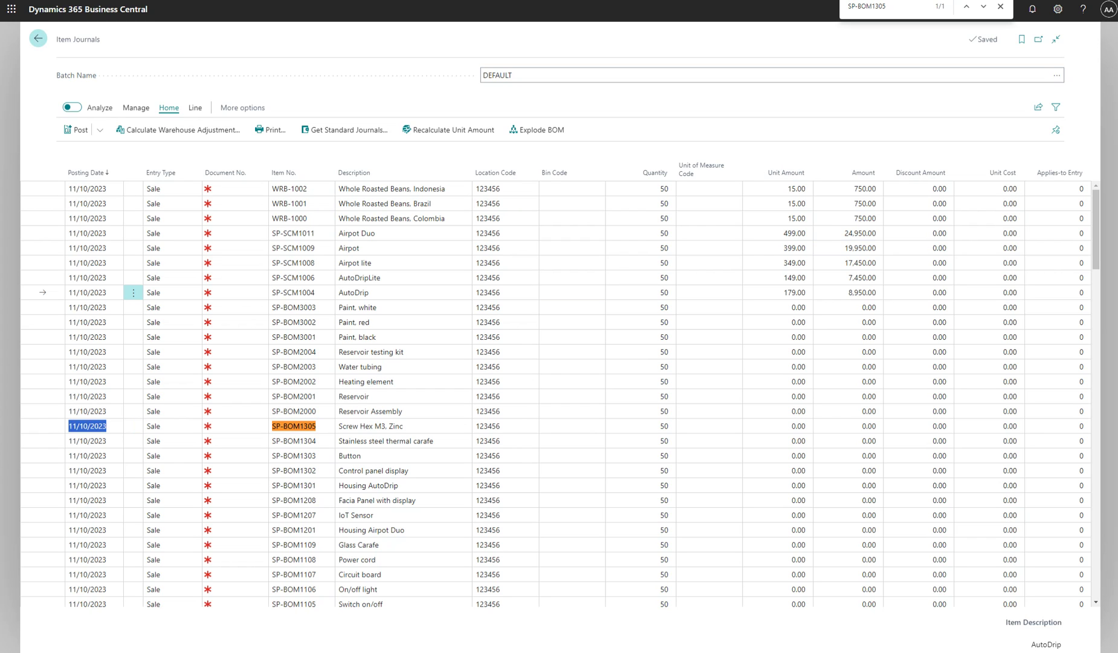
{"action": "key", "text": "Escape"}
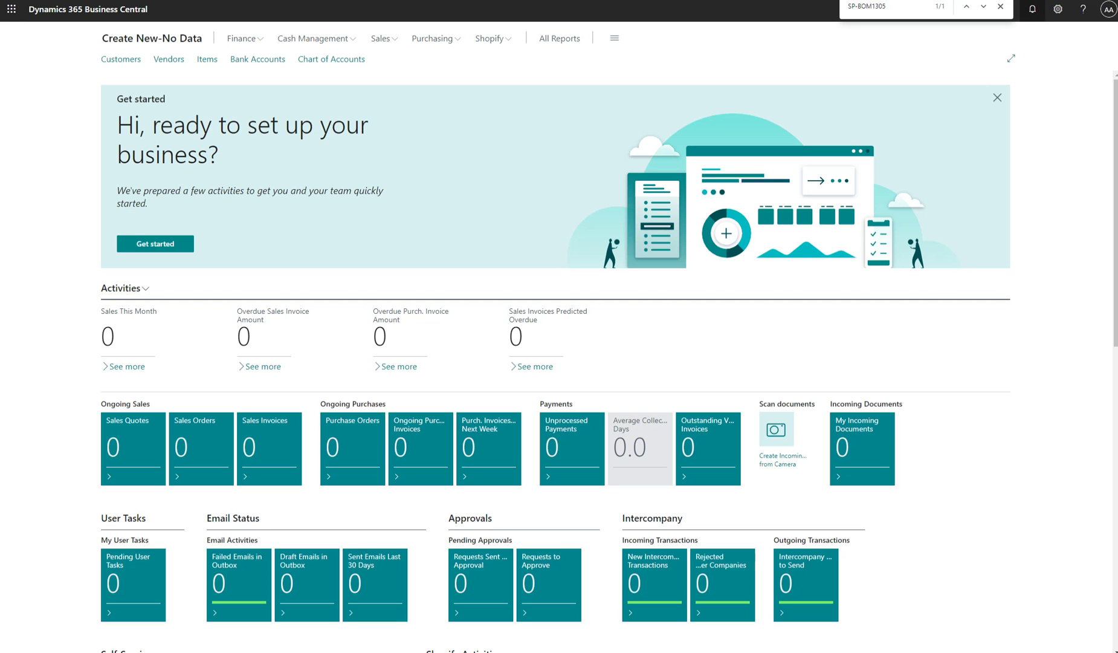
{"action": "left_click", "coordinate": [1000, 6]}
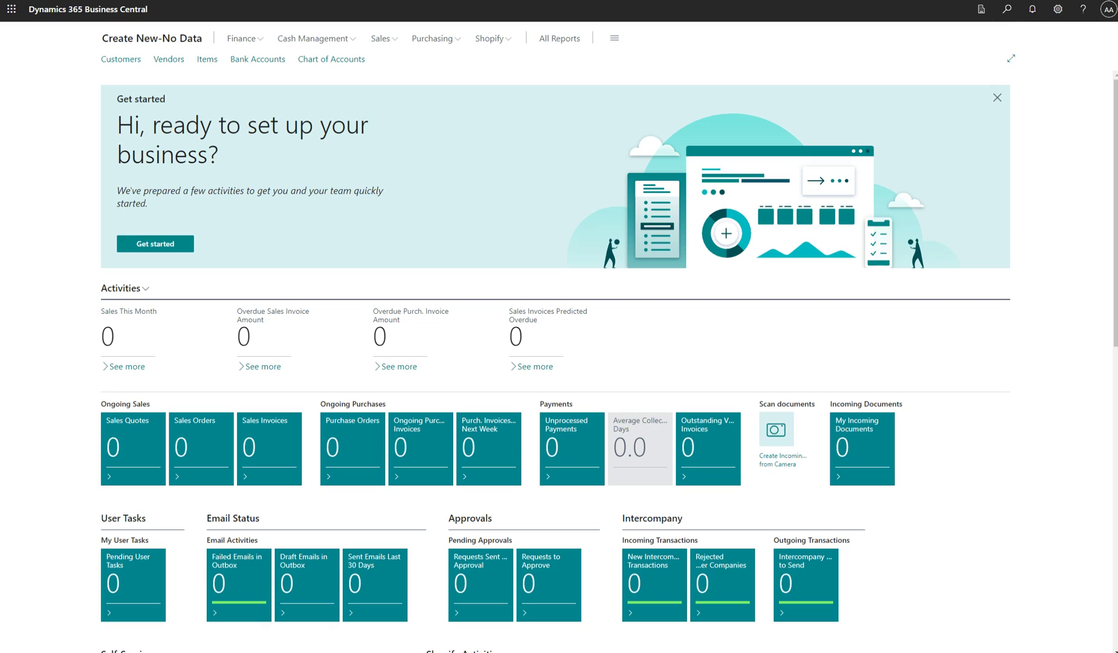
Step: Search for "config work" and open the Configuration Worksheet
{"action": "left_click", "coordinate": [1006, 9]}
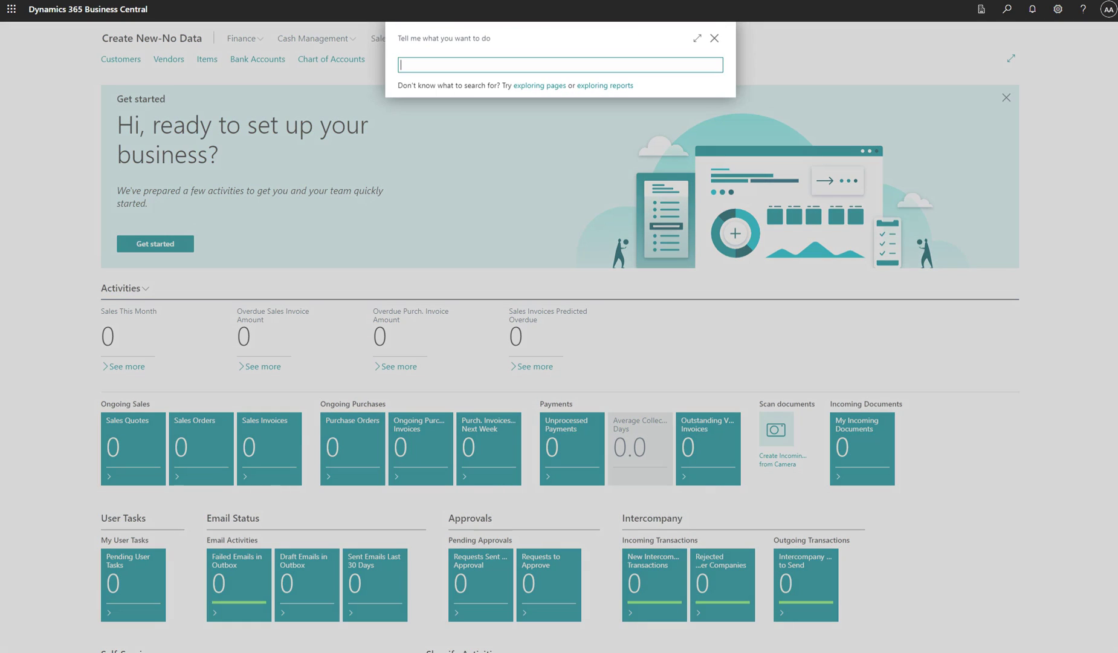
{"action": "type", "text": "conf"}
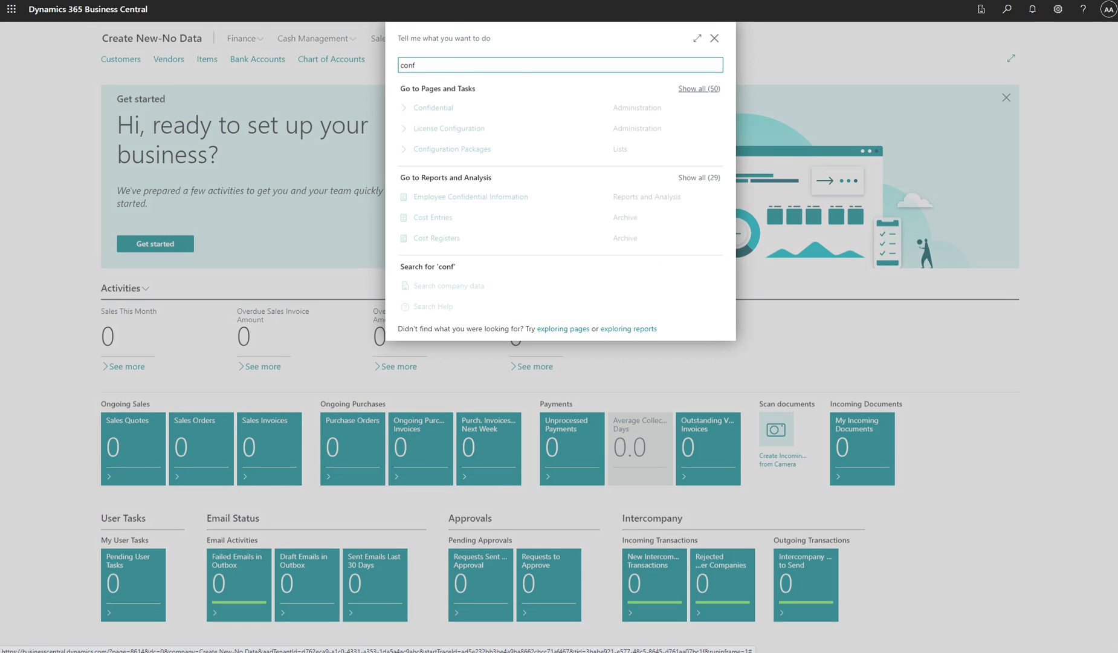
{"action": "type", "text": "ig work"}
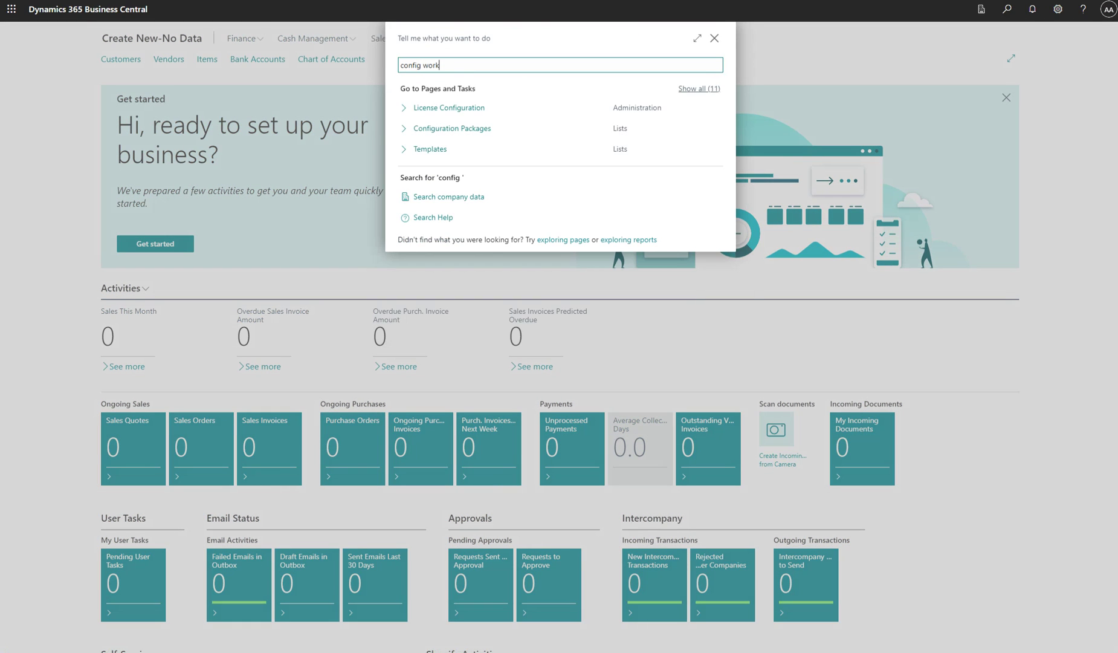
{"action": "key", "text": "Return"}
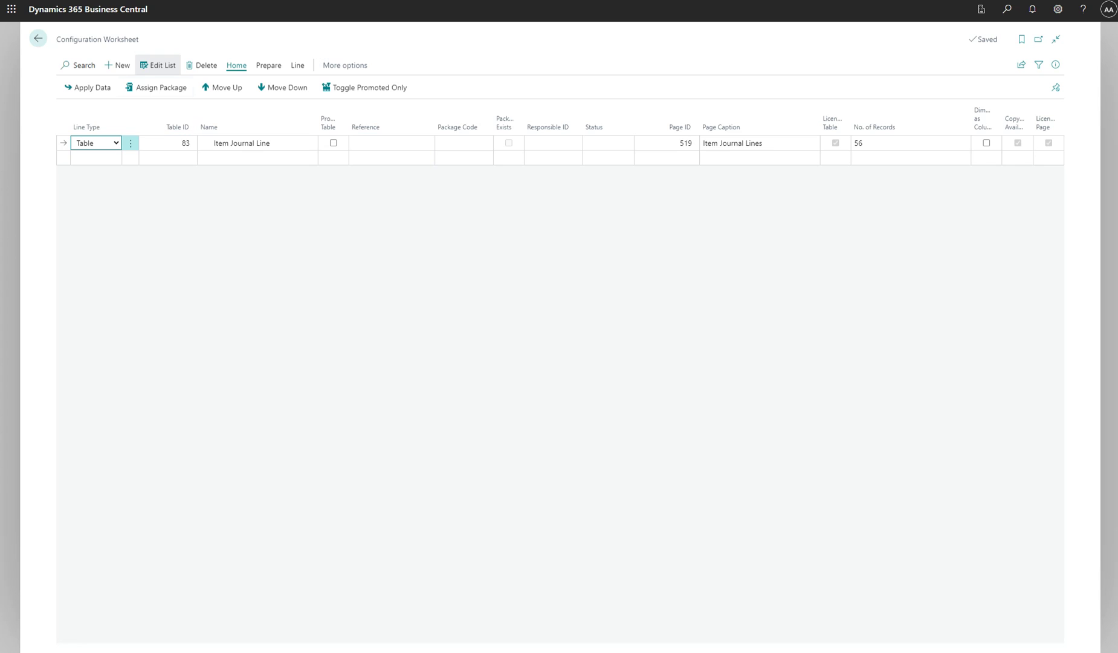
Step: Assign the MY PACK package to the Item Journal Line table and apply its package data
{"action": "left_click", "coordinate": [156, 87]}
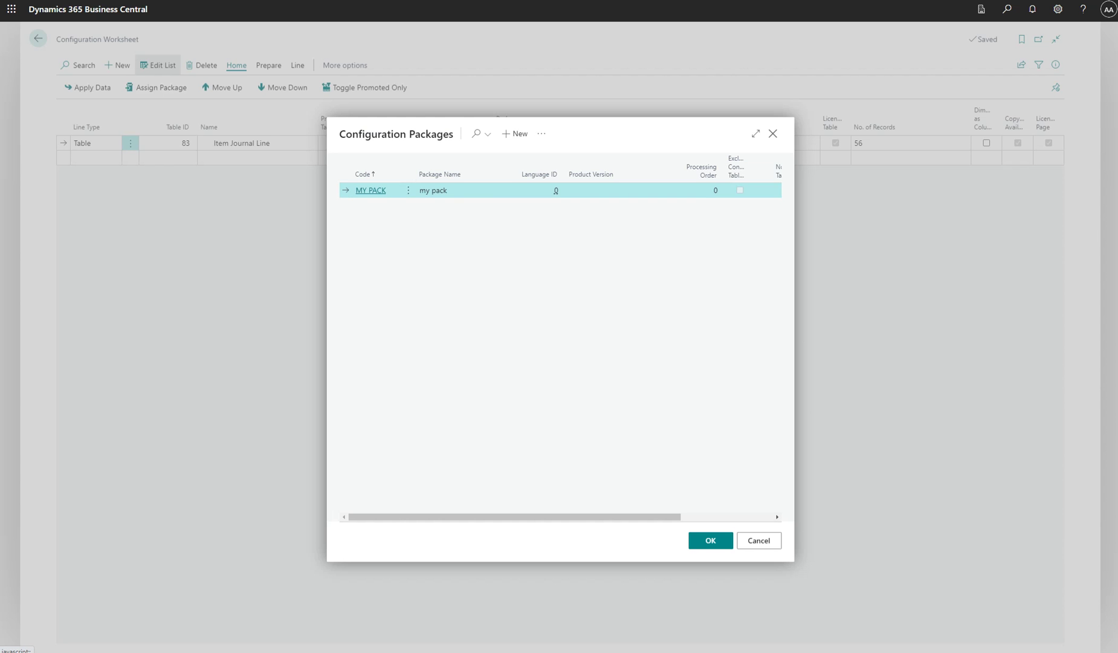
{"action": "key", "text": "Return"}
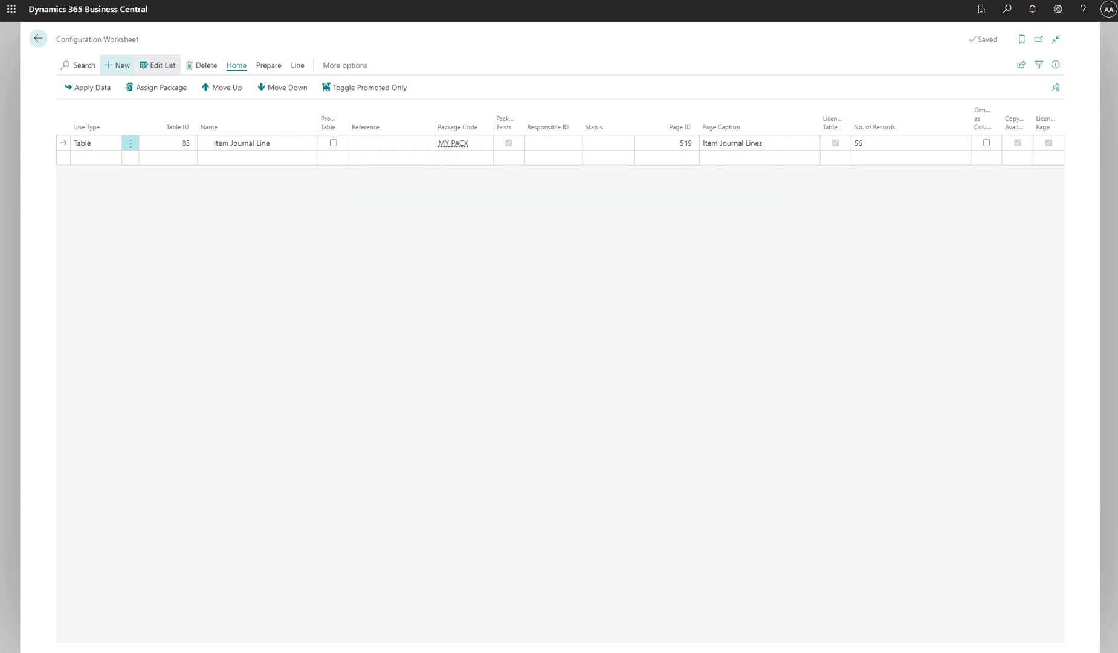
{"action": "left_click", "coordinate": [88, 87]}
{"action": "left_click", "coordinate": [609, 364]}
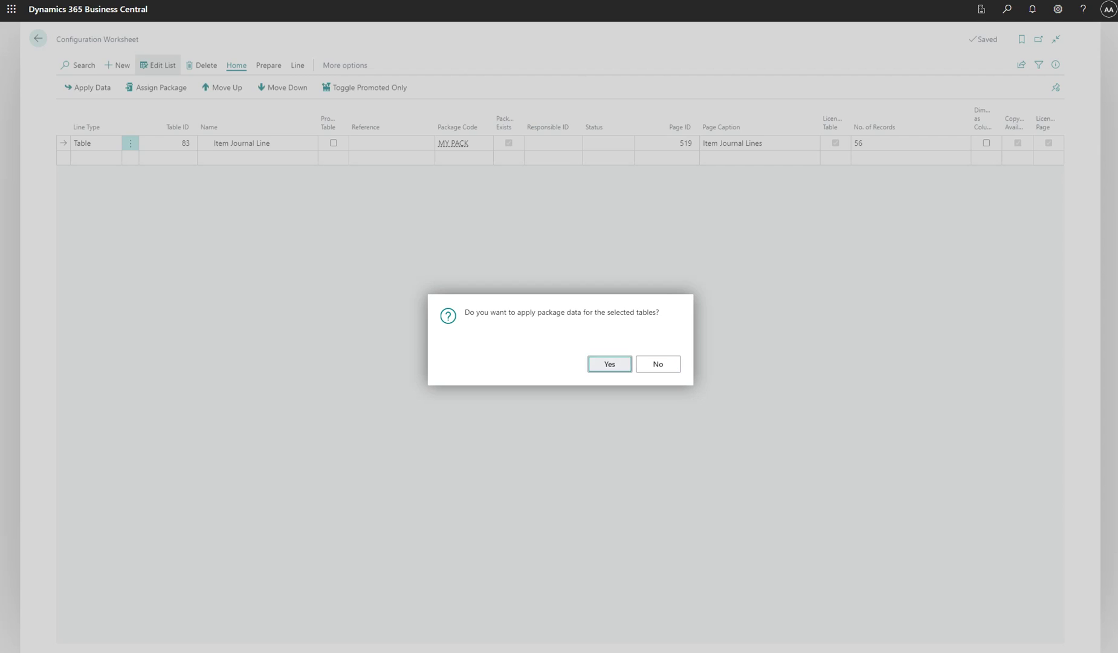
{"action": "key", "text": "Return"}
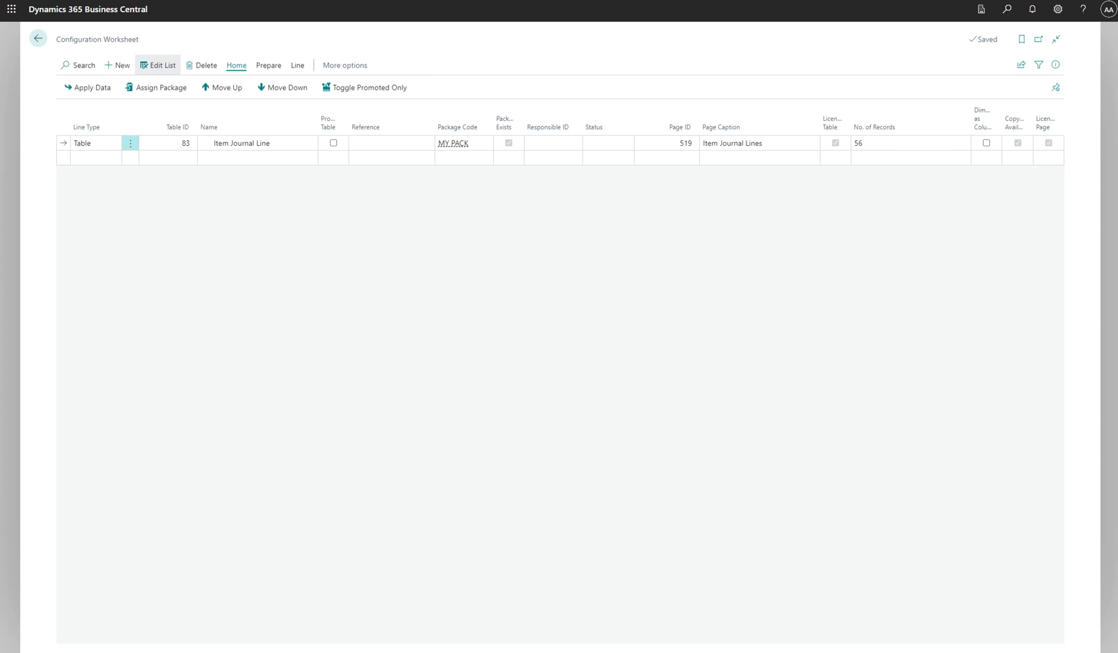
Step: Search for "item journals" and open the Item Journals page
{"action": "key", "text": "alt+q"}
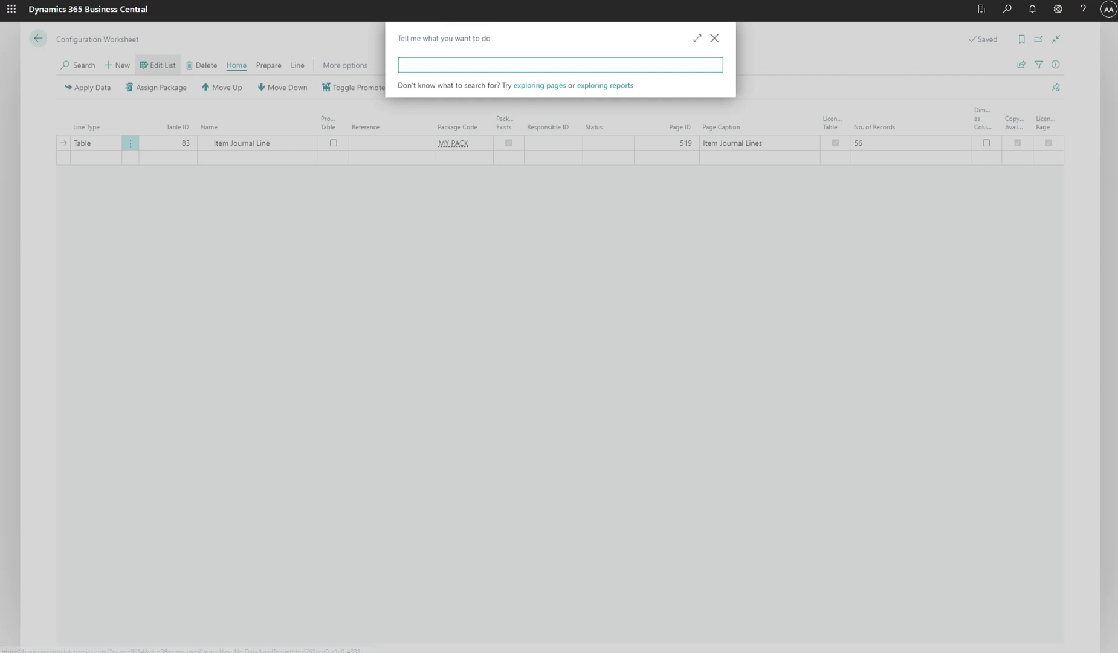
{"action": "type", "text": "item journal"}
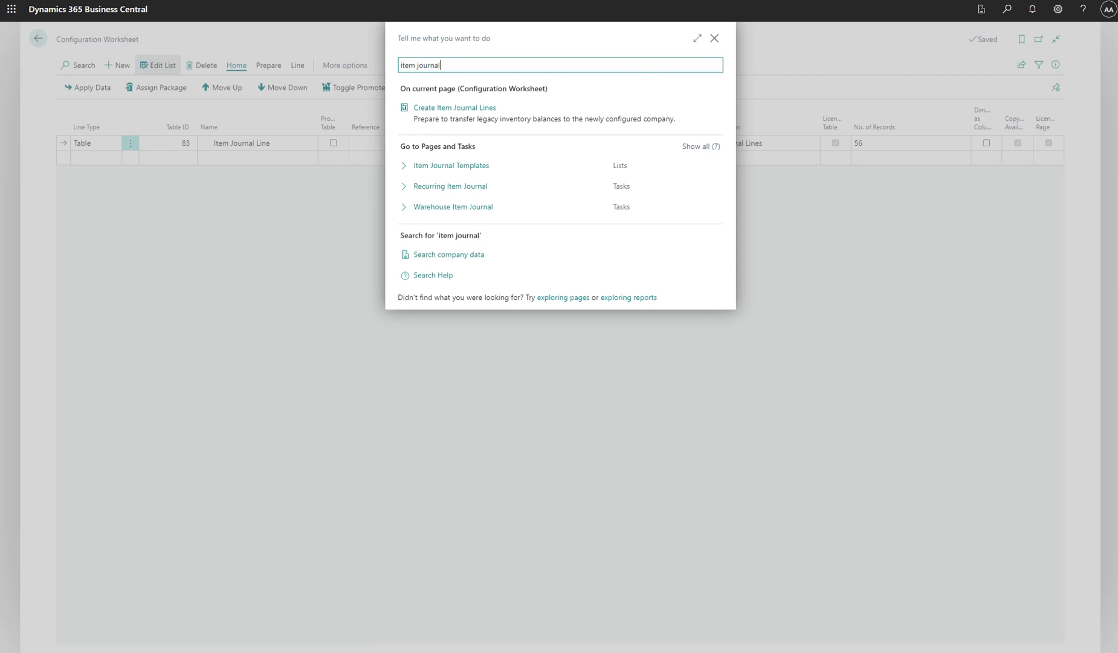
{"action": "type", "text": "s"}
{"action": "key", "text": "Down"}
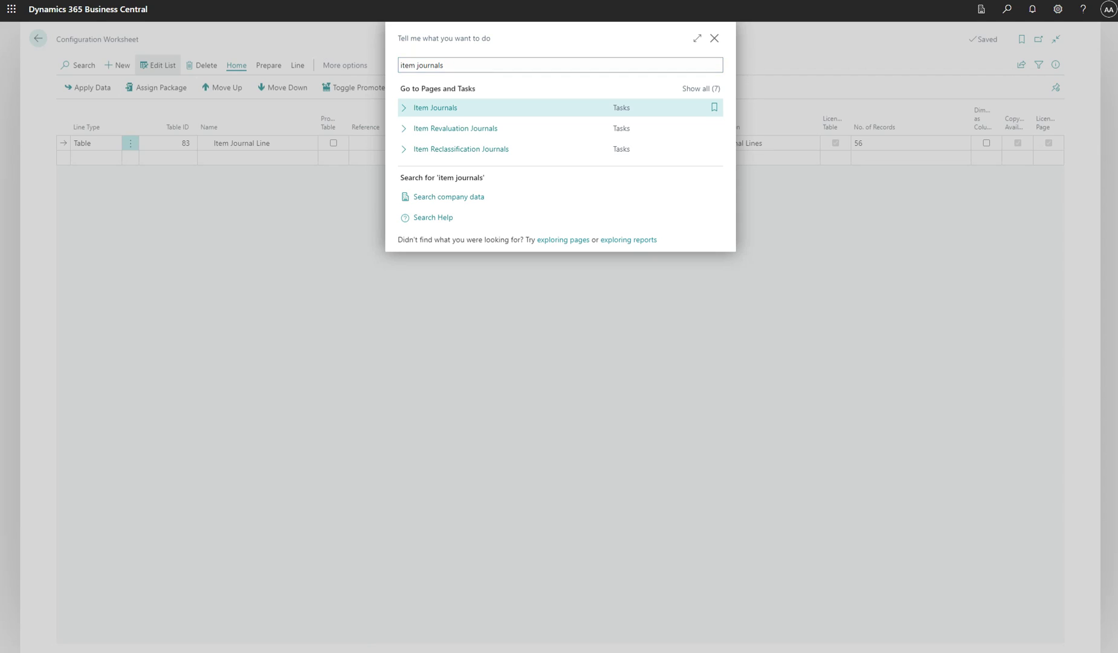
{"action": "key", "text": "Return"}
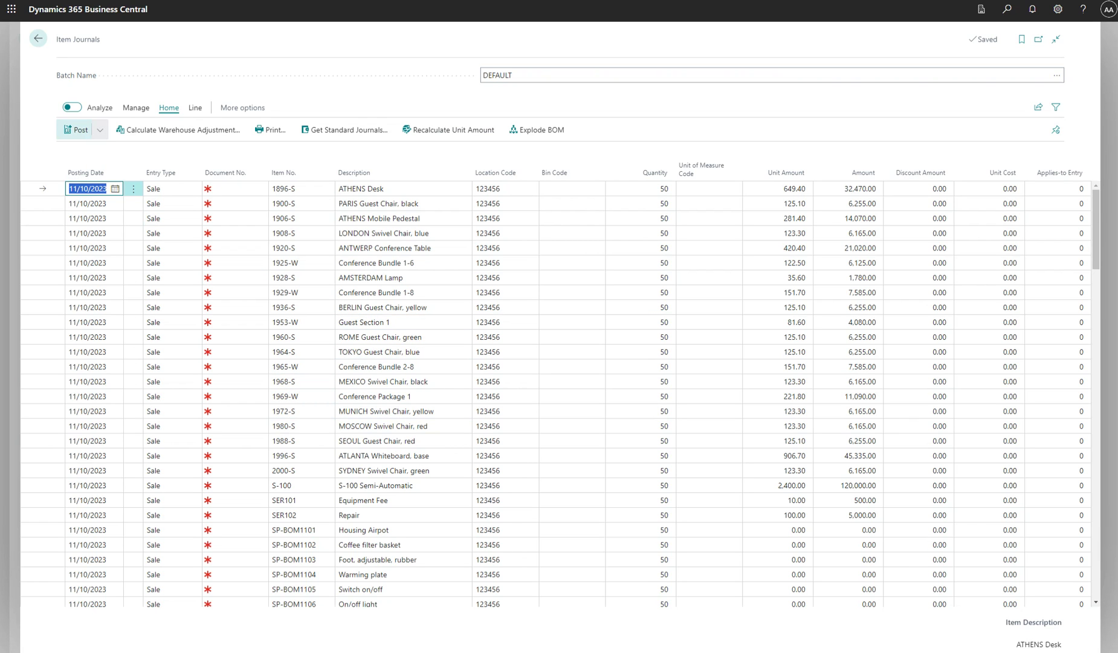
Step: Try to post the item journal lines in the DEFAULT batch
{"action": "key", "text": "F9"}
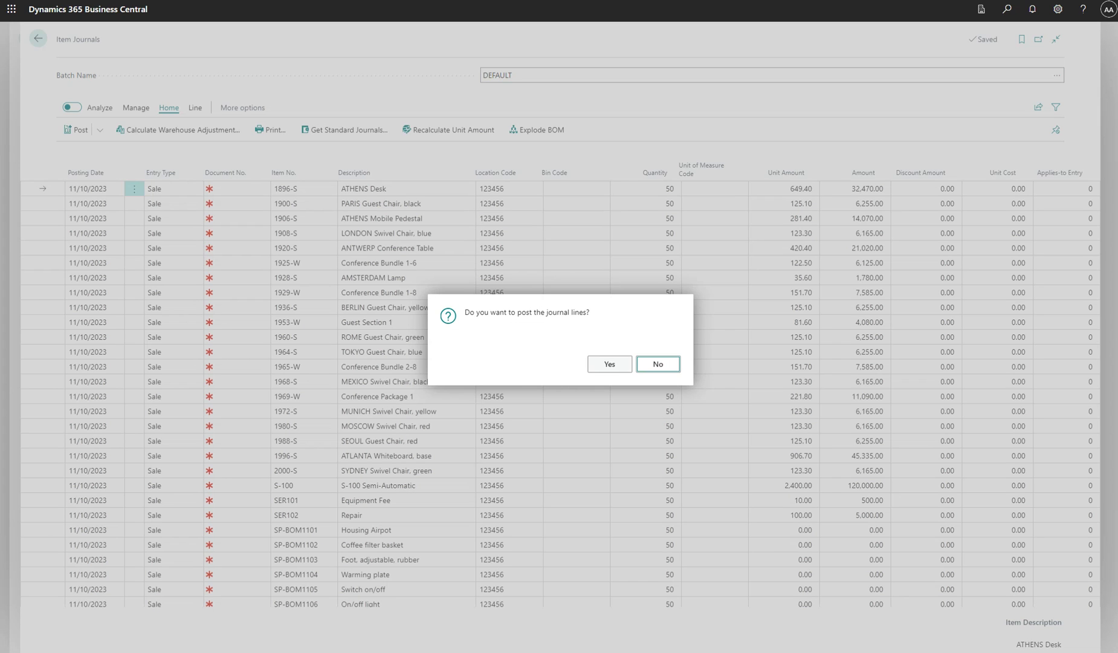
{"action": "left_click", "coordinate": [611, 364]}
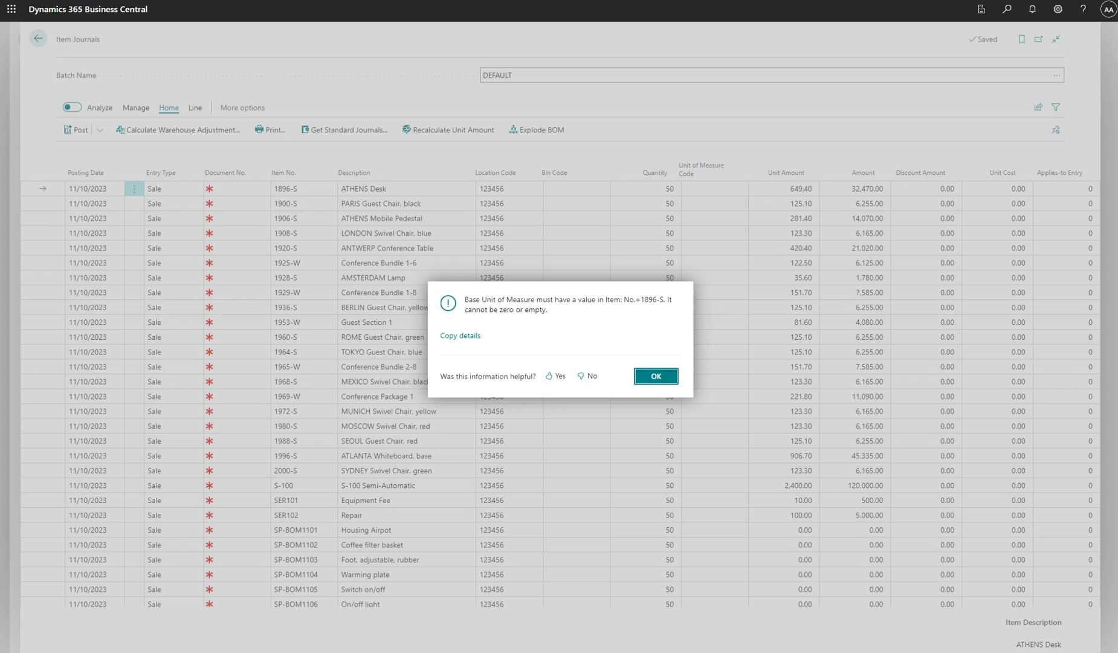
{"action": "left_click", "coordinate": [656, 376]}
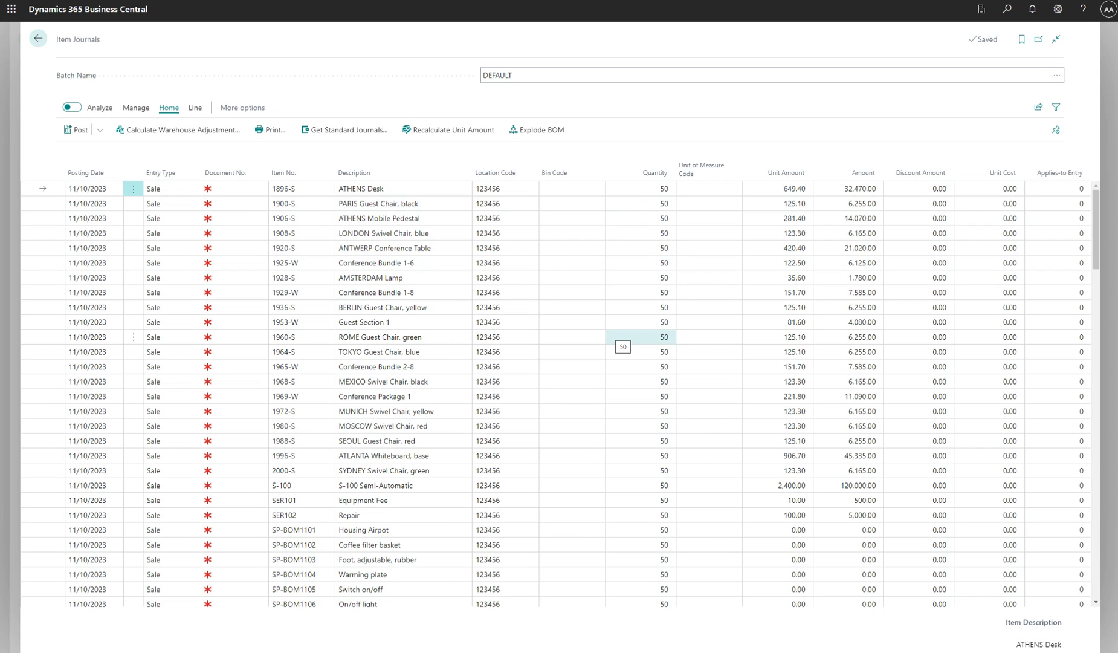